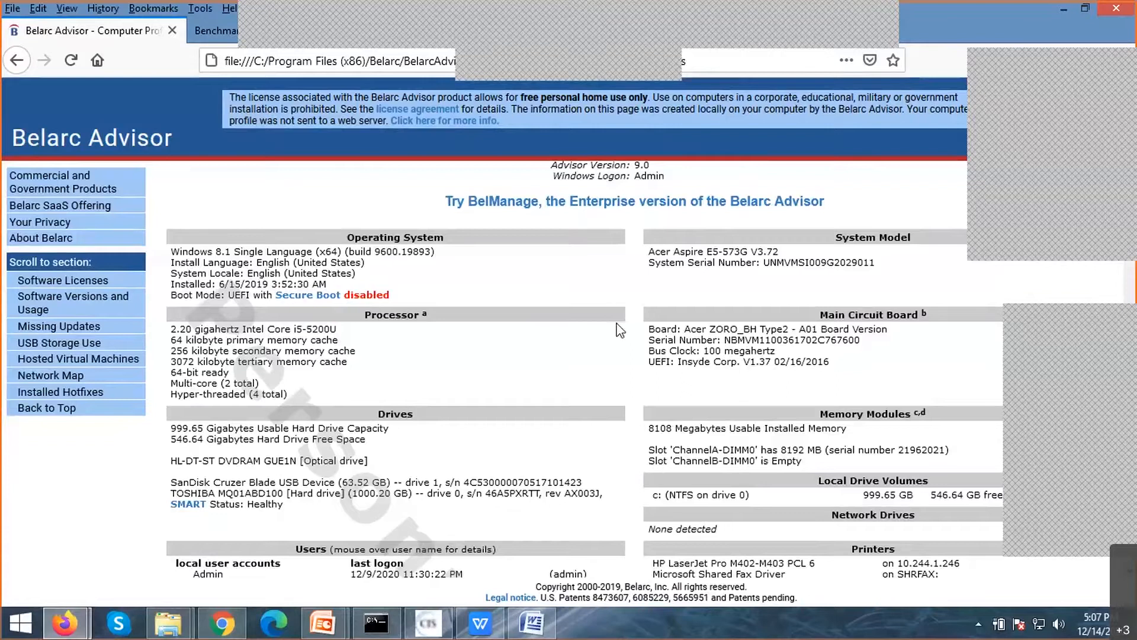
Step: Examine the Belarc computer profile summary, from the operating system details through the network adapters and USB storage use
scroll(619, 330, down, 3)
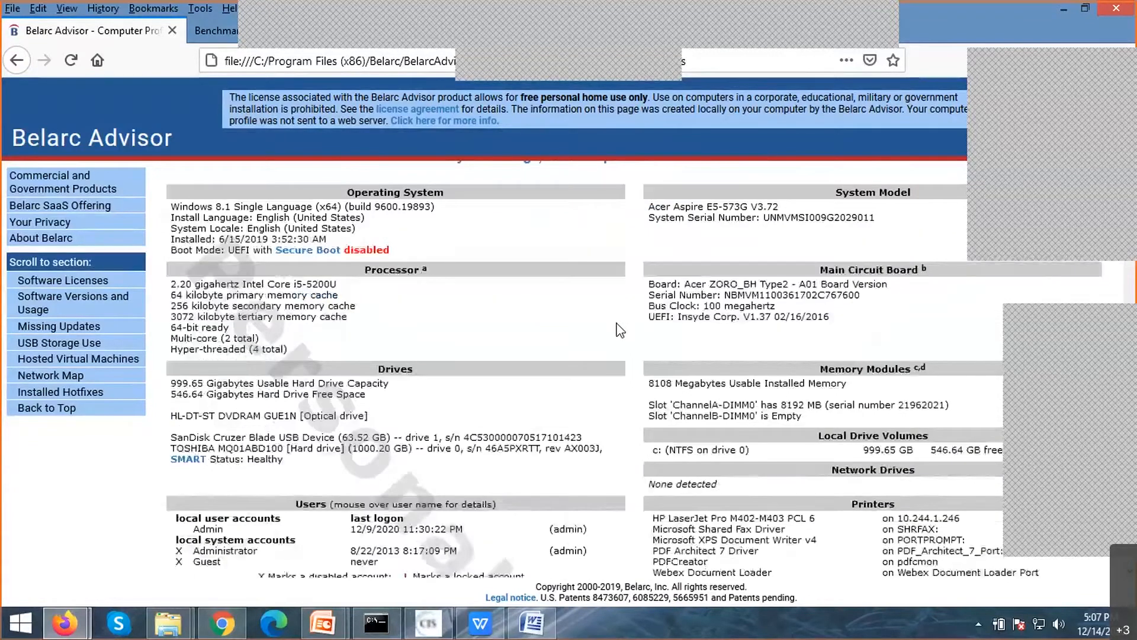
scroll(620, 330, down, 3)
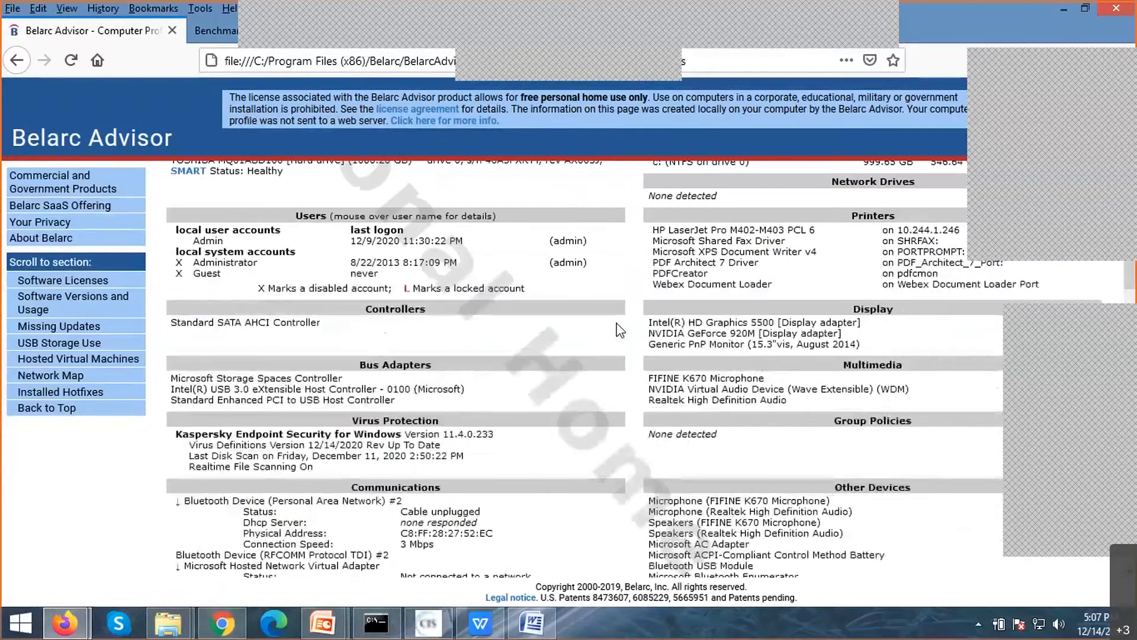
scroll(619, 330, up, 7)
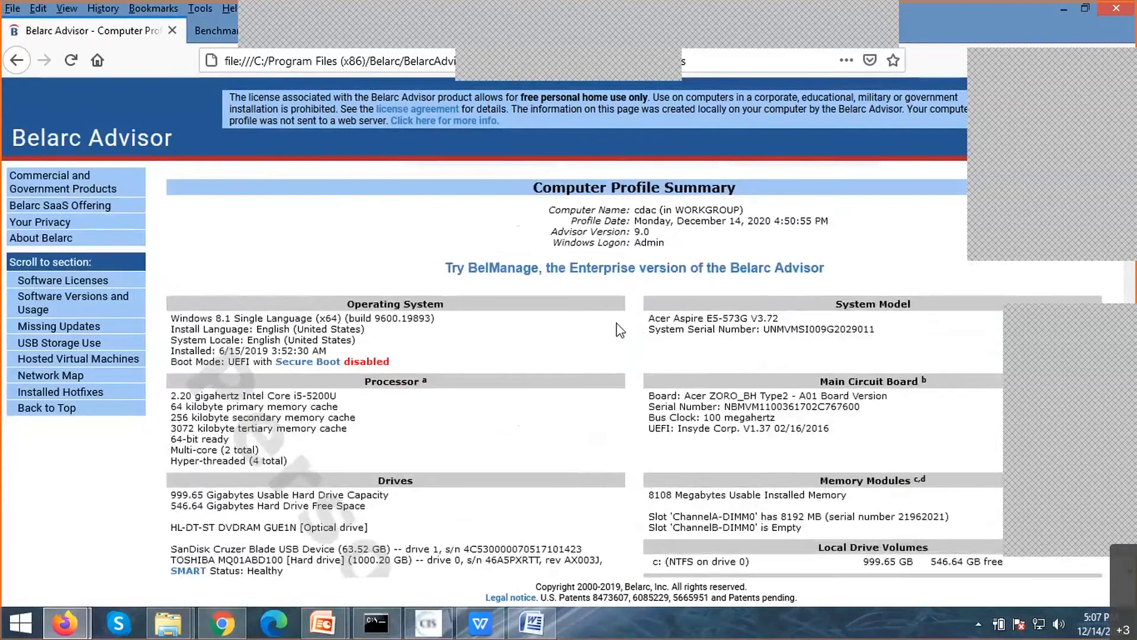
scroll(619, 330, down, 3)
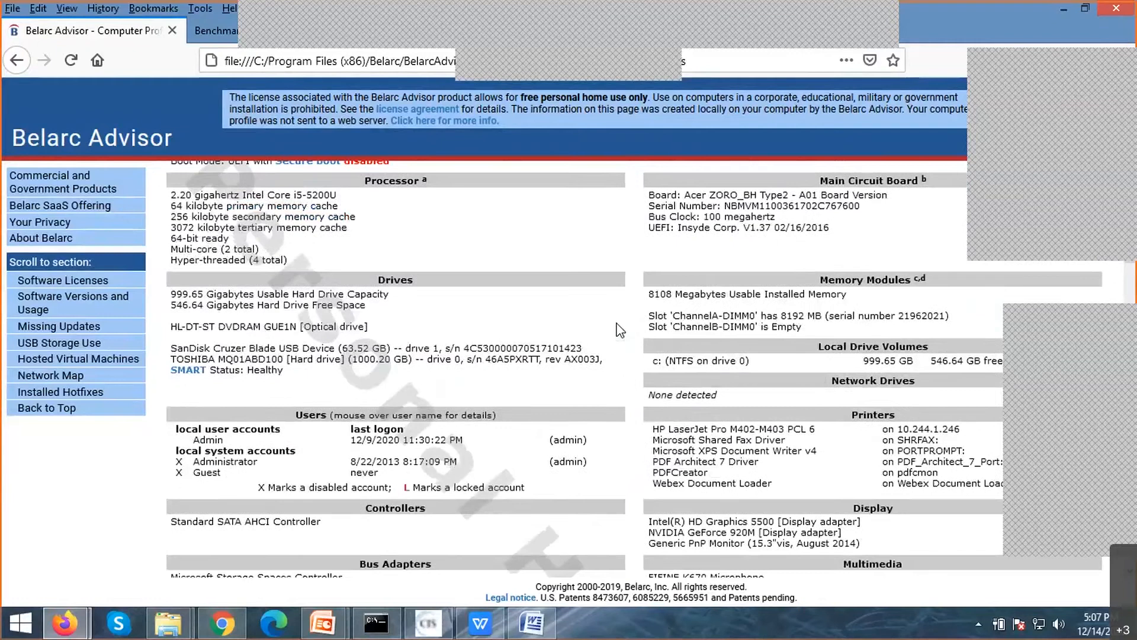
scroll(620, 330, down, 2)
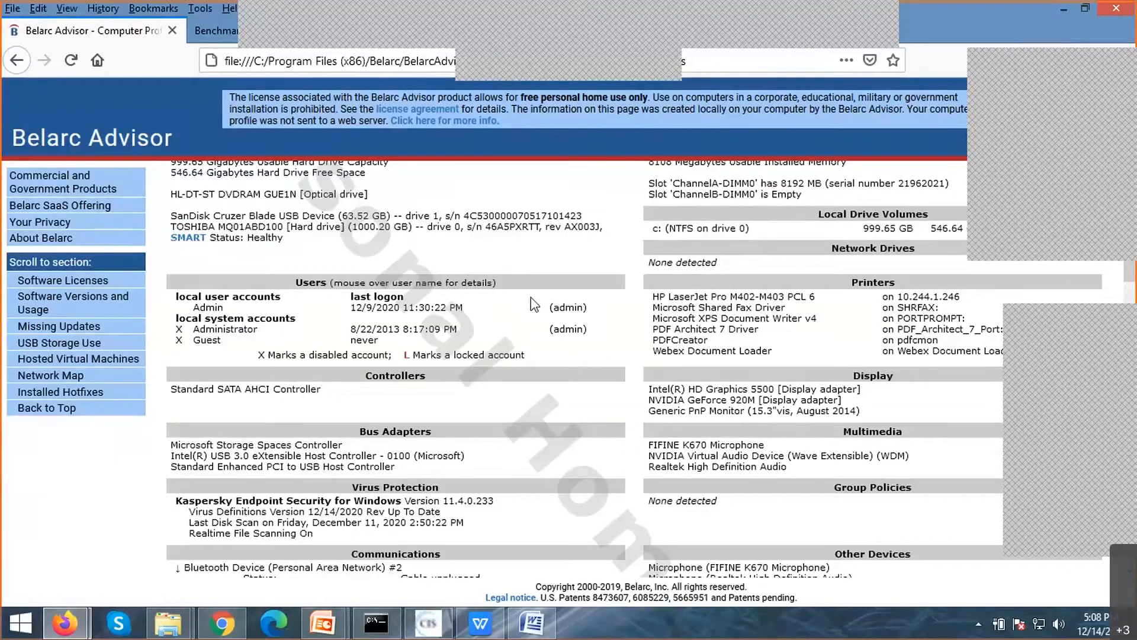
scroll(564, 325, down, 7)
scroll(564, 324, down, 7)
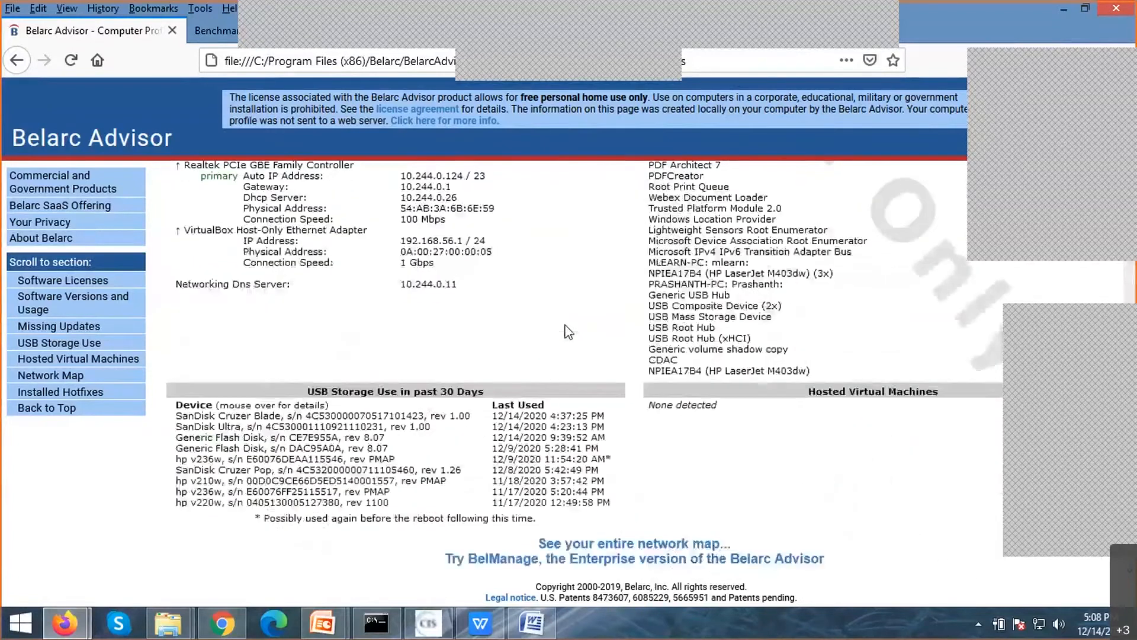
Step: Bring up the CIS-CAT benchmark report and examine rule 1.1.4 on minimum password length, from its description through its assessment
click(439, 621)
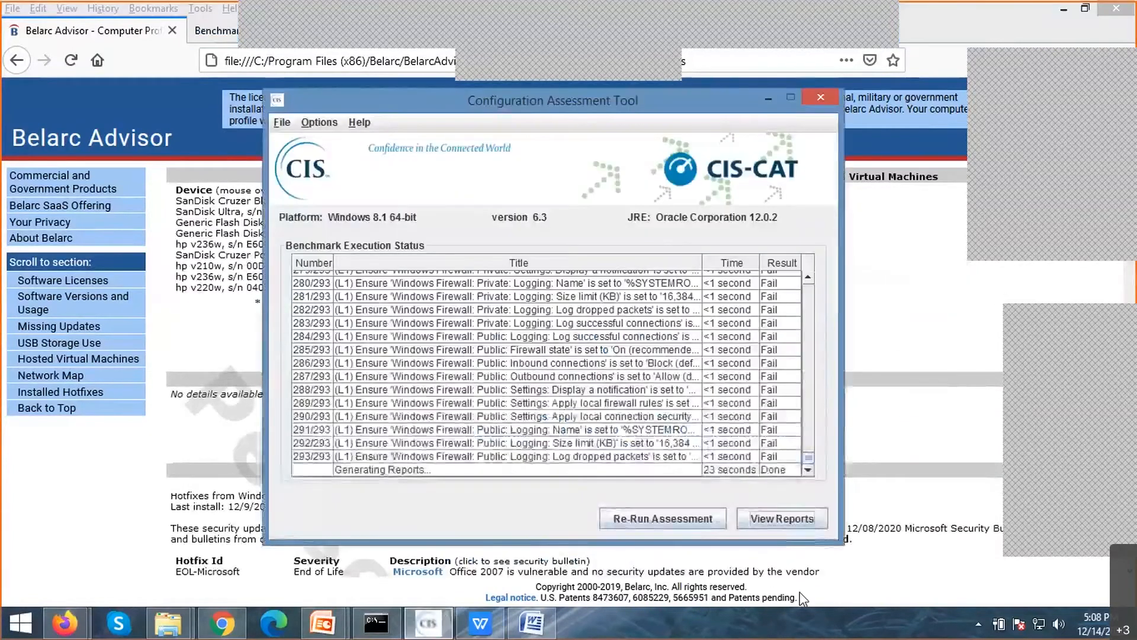
click(216, 30)
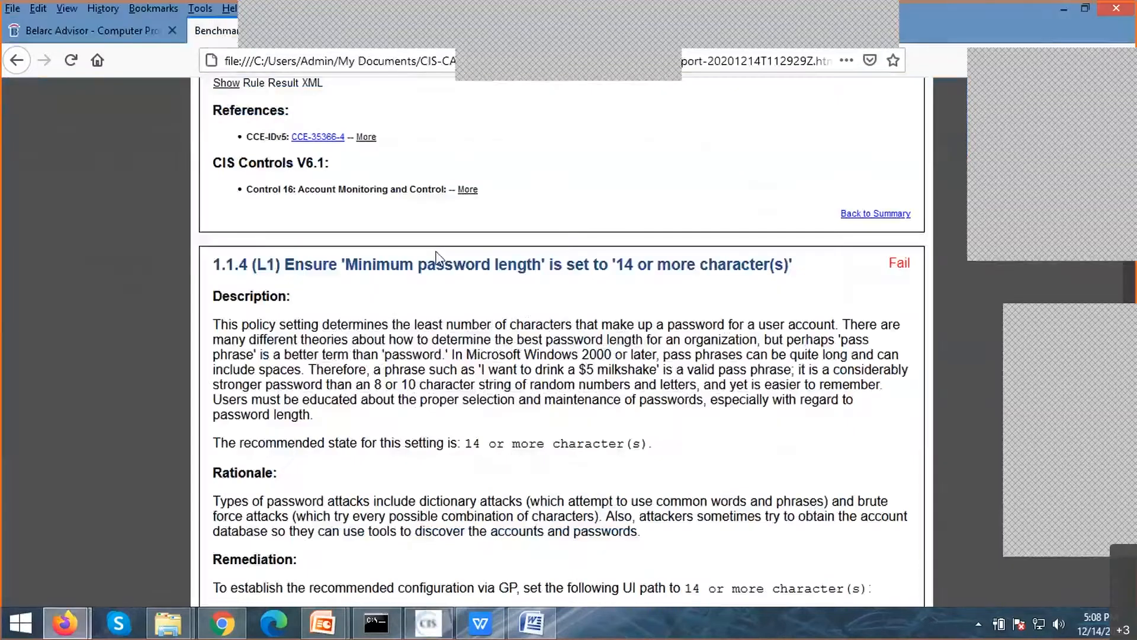
scroll(466, 286, down, 3)
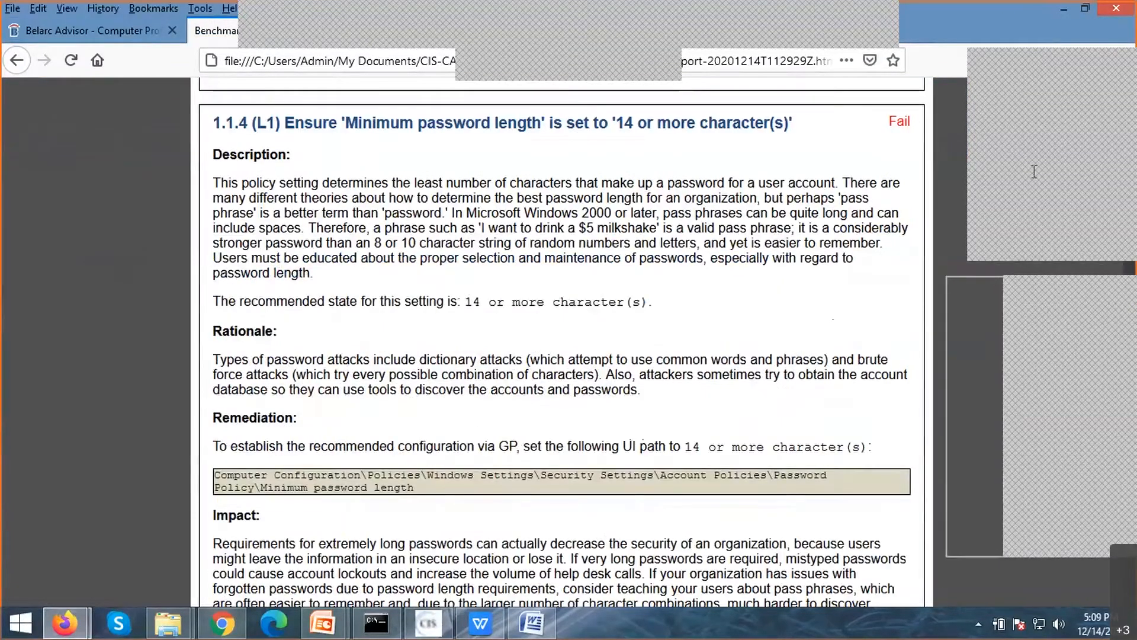
drag(1052, 62, 1039, 71)
click(476, 309)
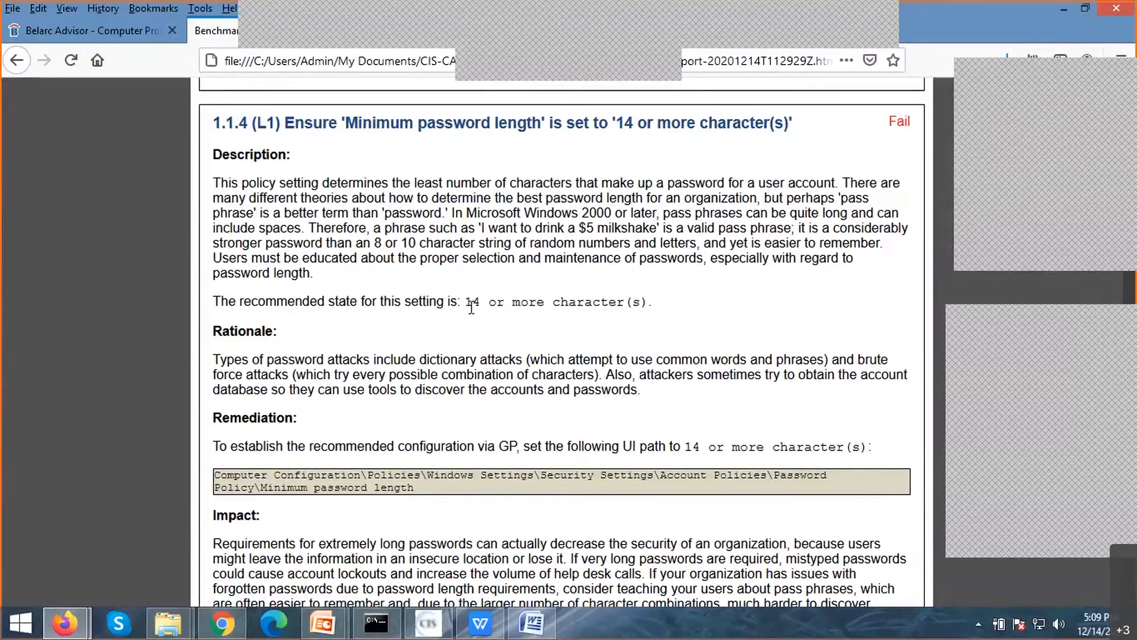
scroll(472, 306, down, 1)
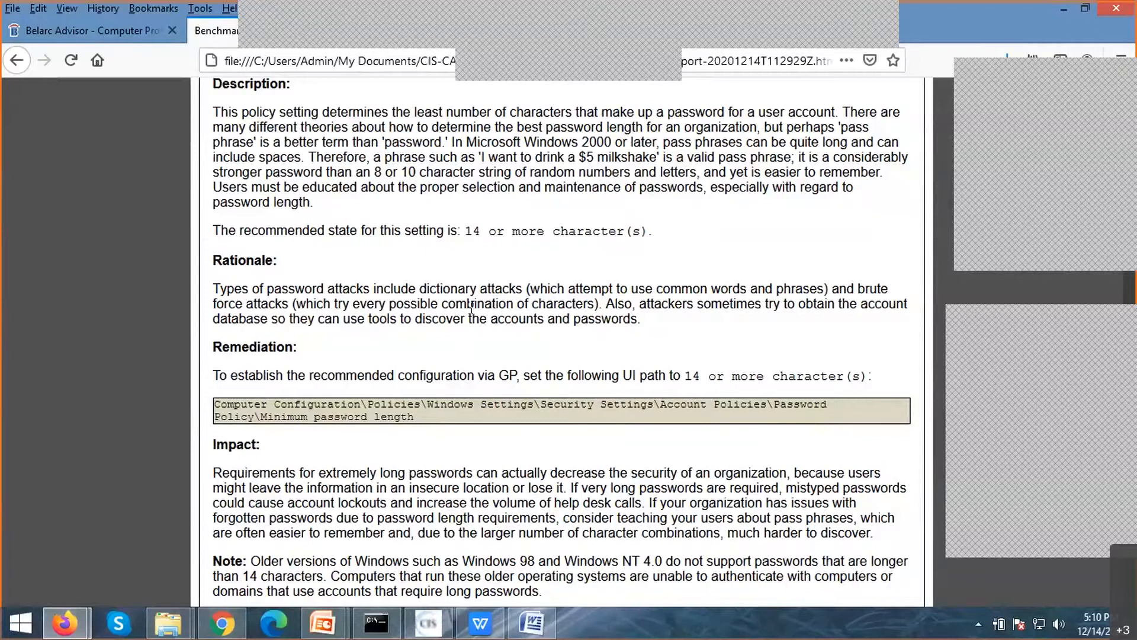
drag(1085, 87, 968, 203)
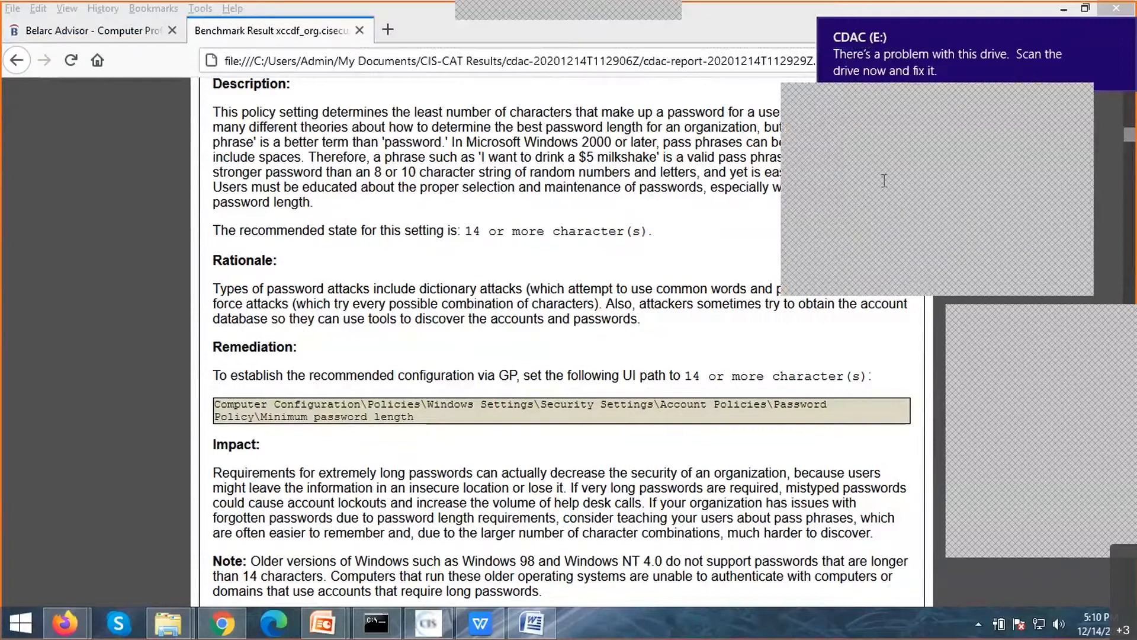
drag(804, 88, 961, 92)
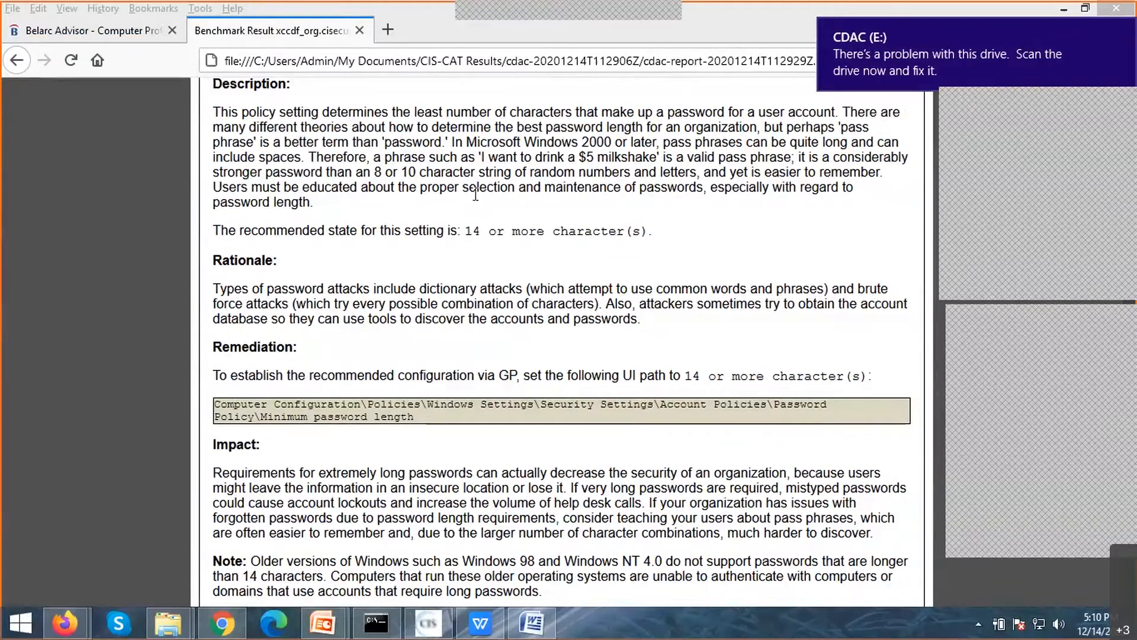
scroll(604, 237, down, 1)
scroll(607, 238, down, 5)
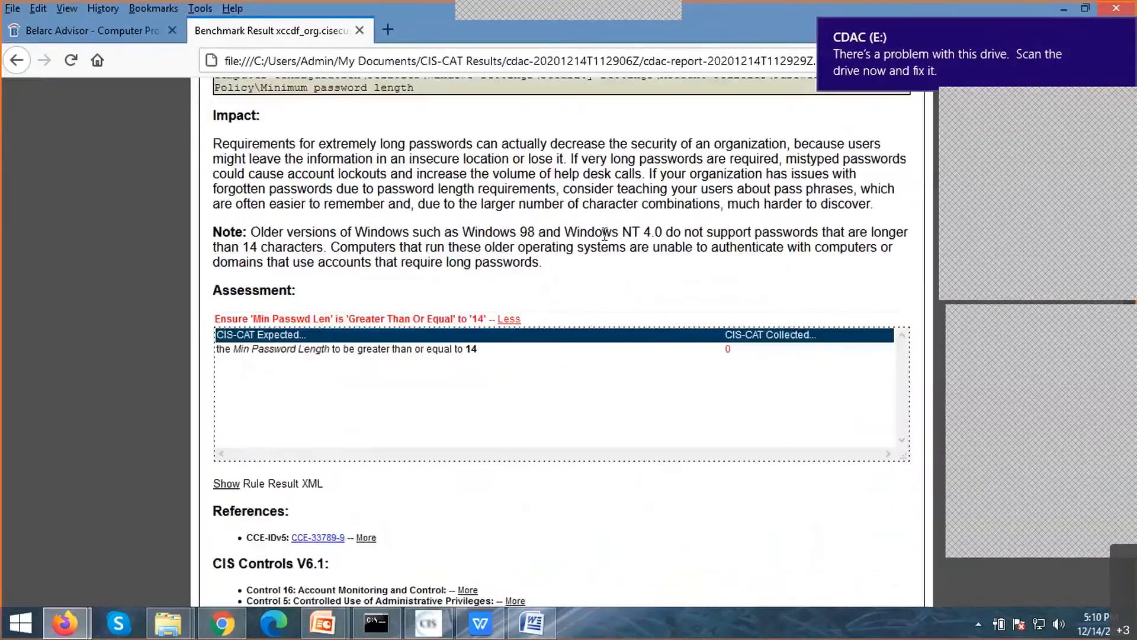
scroll(607, 239, down, 6)
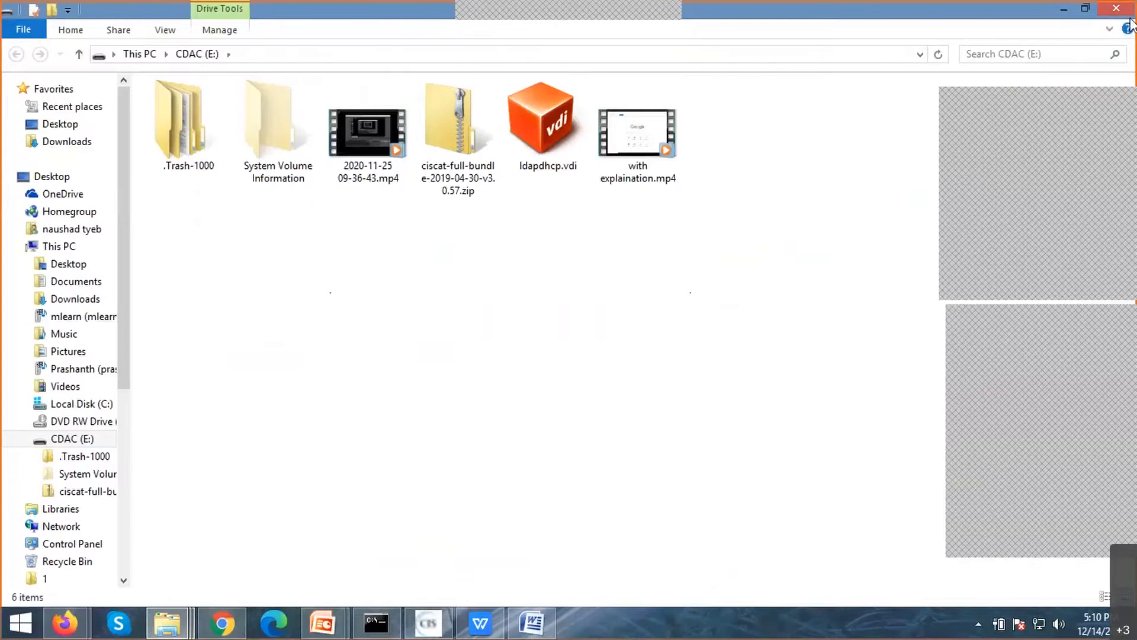
Step: Minimize the CDAC (E:) window and examine report rules 1.1.5 on password complexity and 1.1.6 on reversible encryption
click(1064, 11)
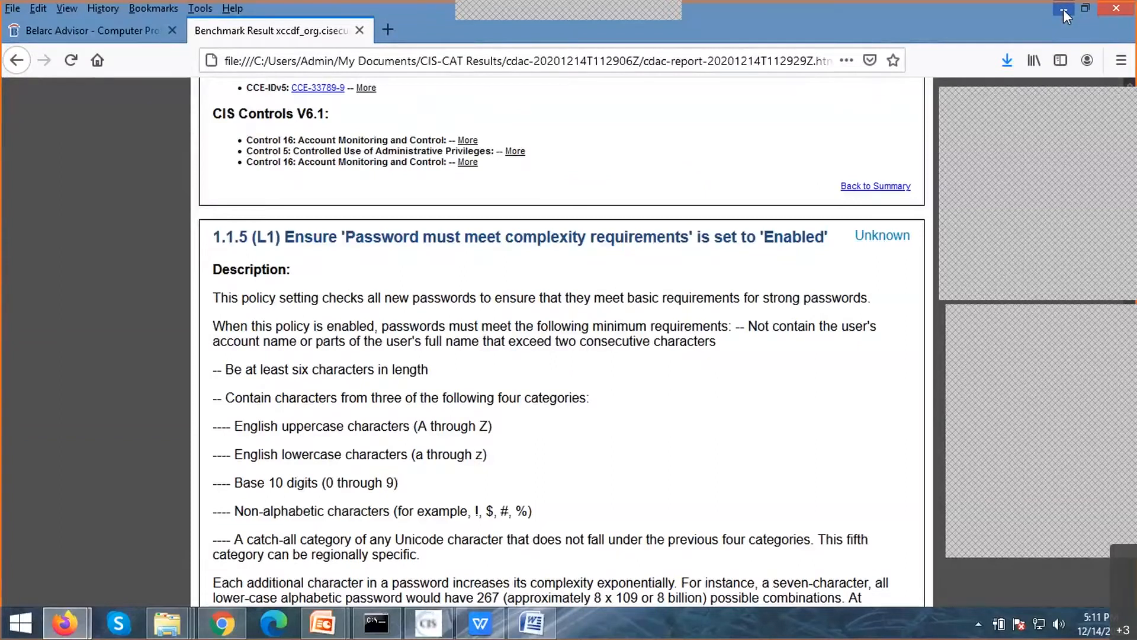
scroll(602, 280, down, 2)
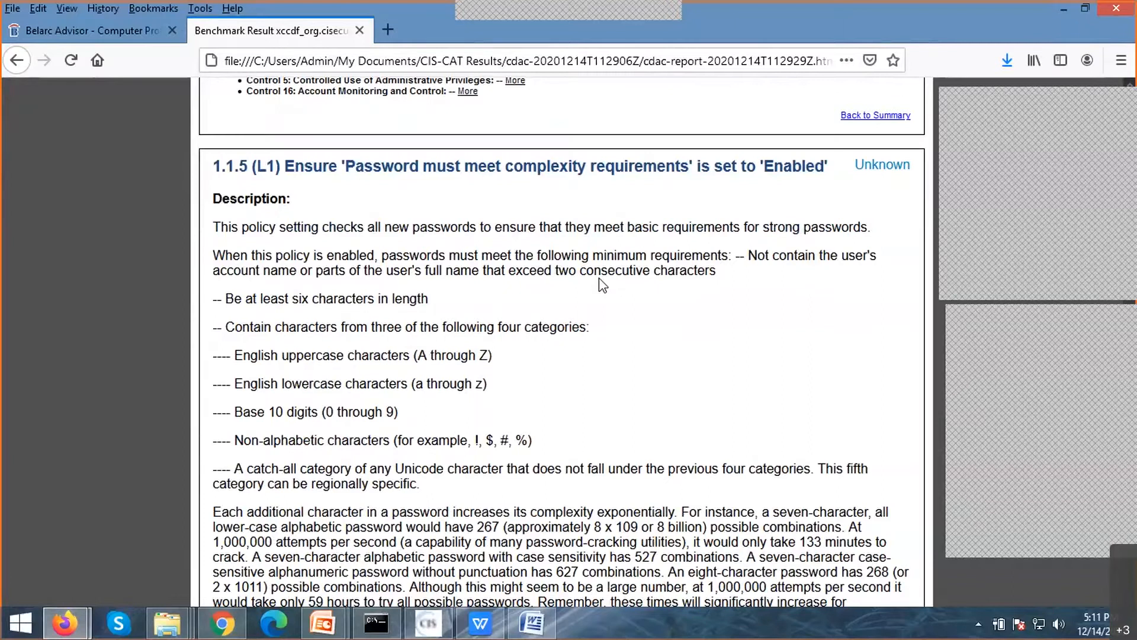
scroll(569, 379, down, 5)
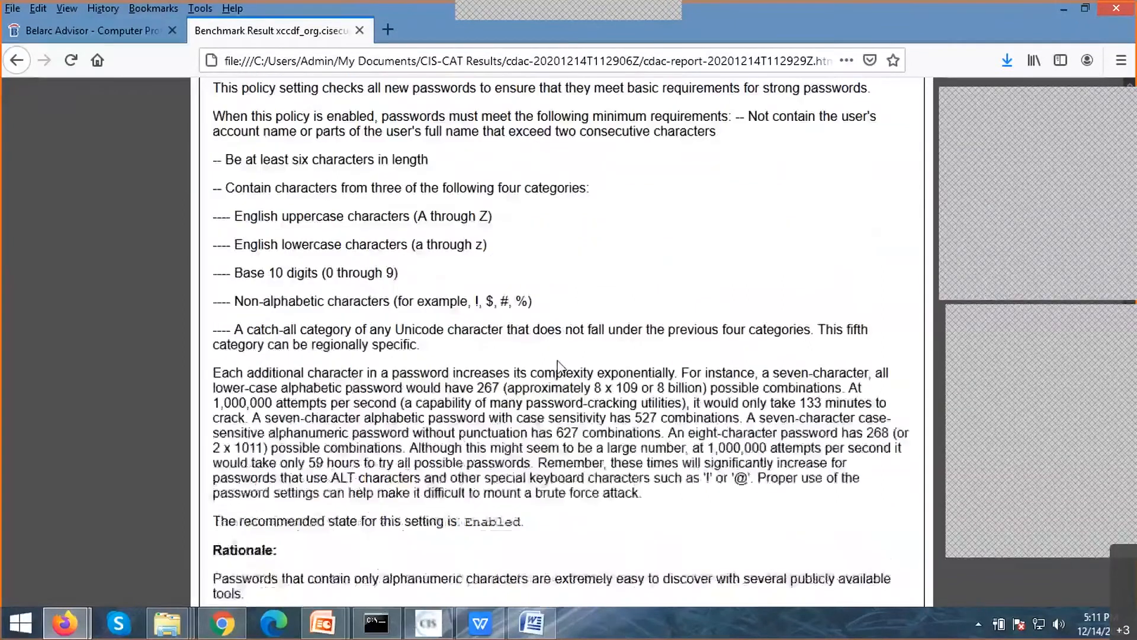
scroll(569, 379, down, 14)
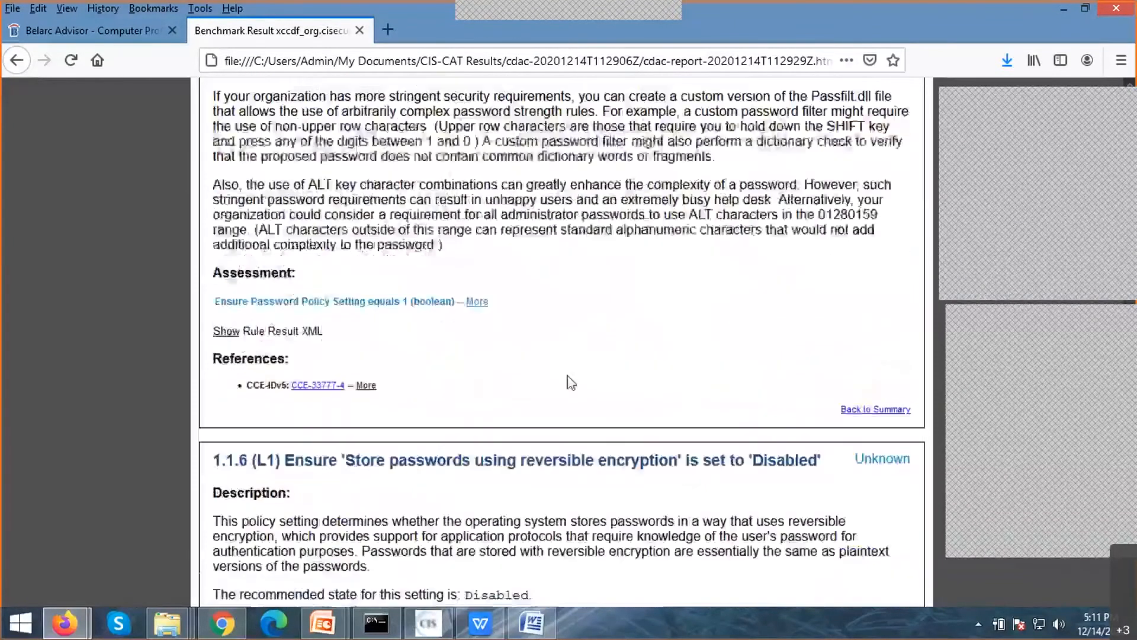
scroll(570, 382, down, 13)
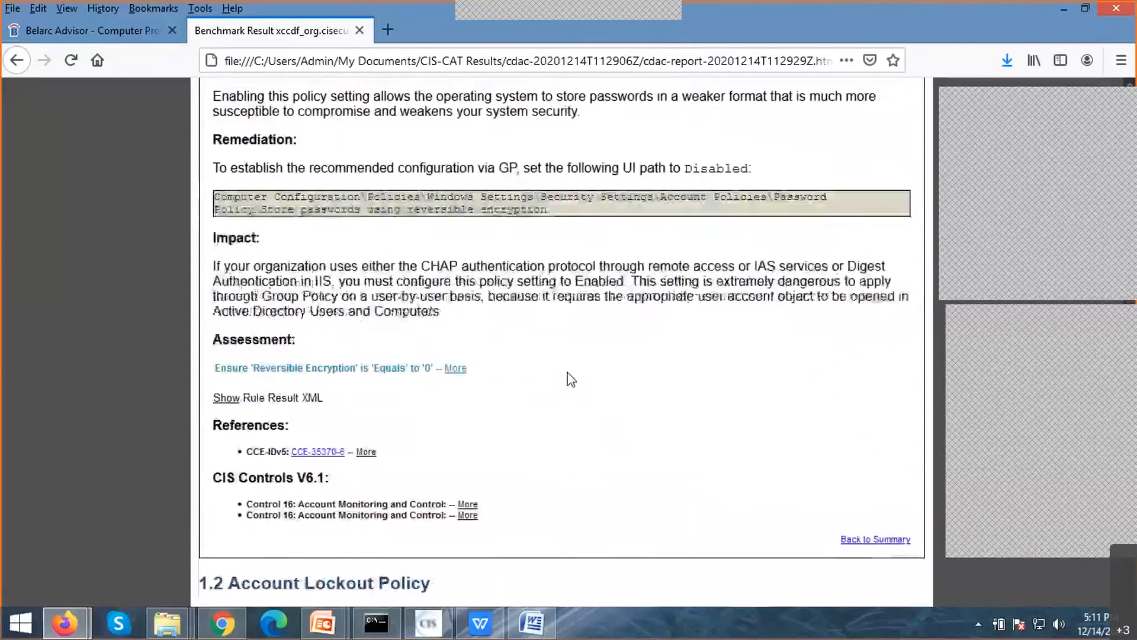
Step: Examine the Account Lockout Policy rules 1.2.1 to 1.2.3 on lockout duration, threshold and counter reset
scroll(569, 377, down, 2)
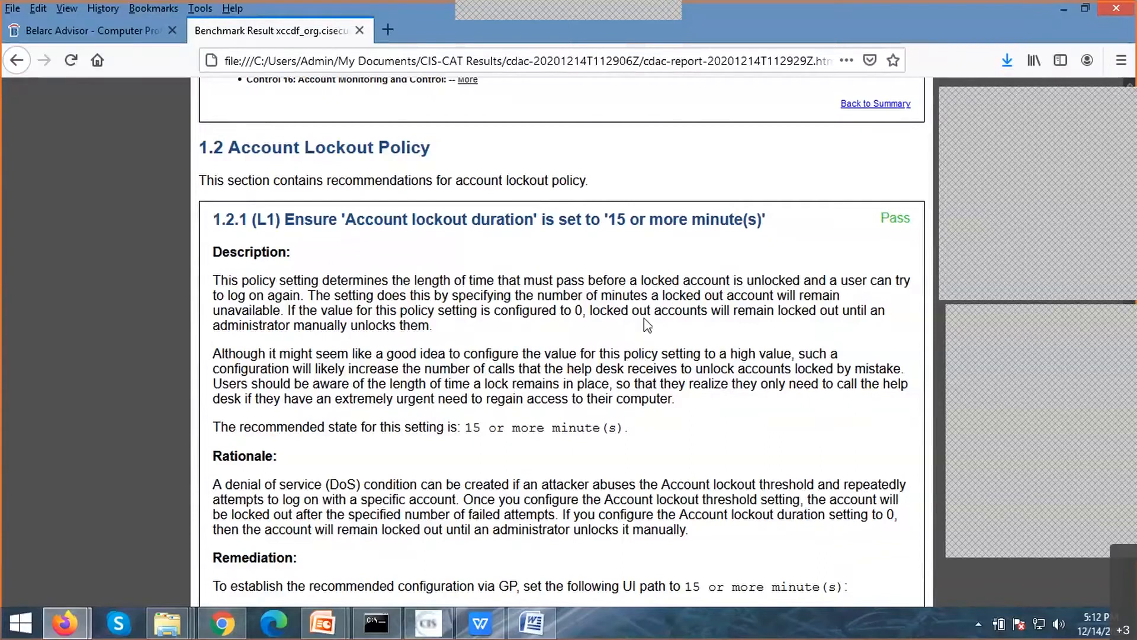
scroll(647, 326, down, 10)
scroll(648, 326, down, 6)
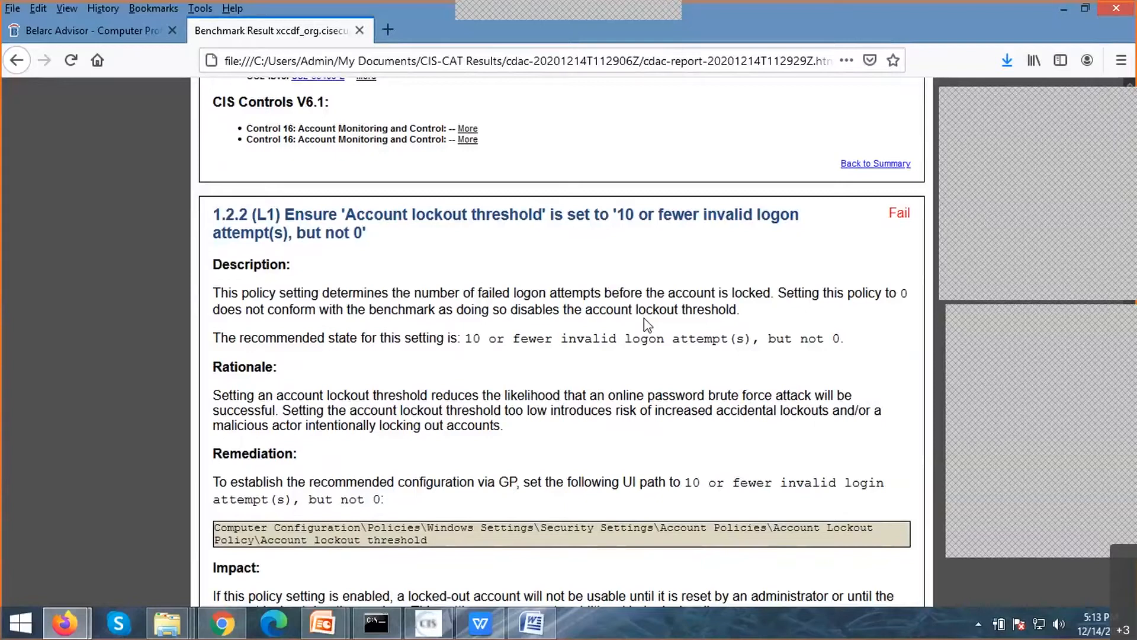
scroll(648, 326, down, 6)
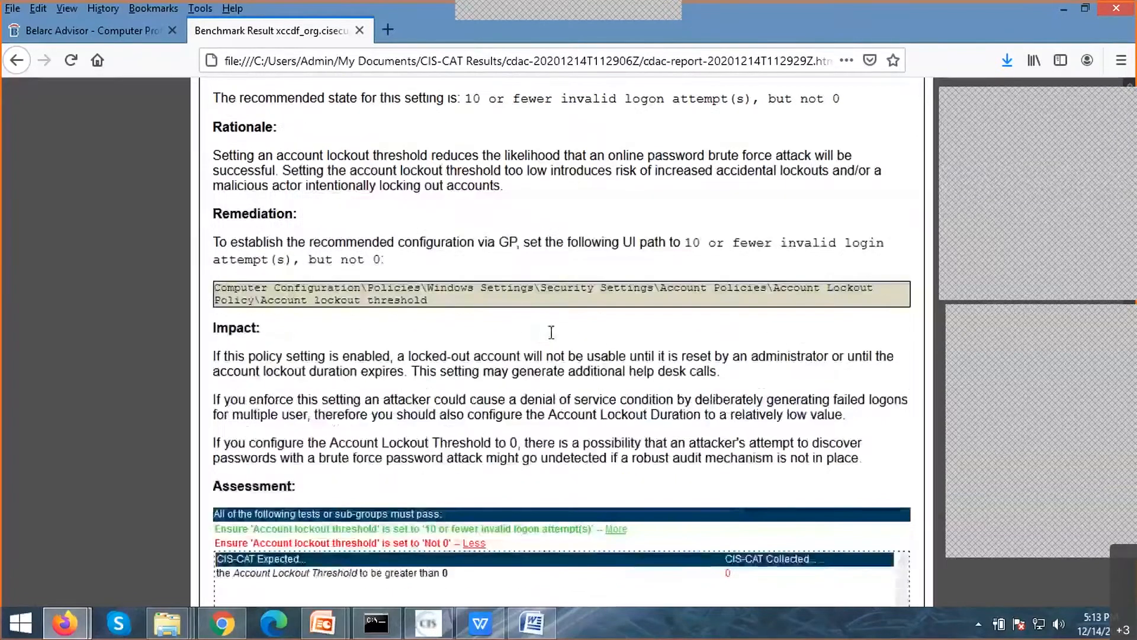
scroll(550, 339, down, 12)
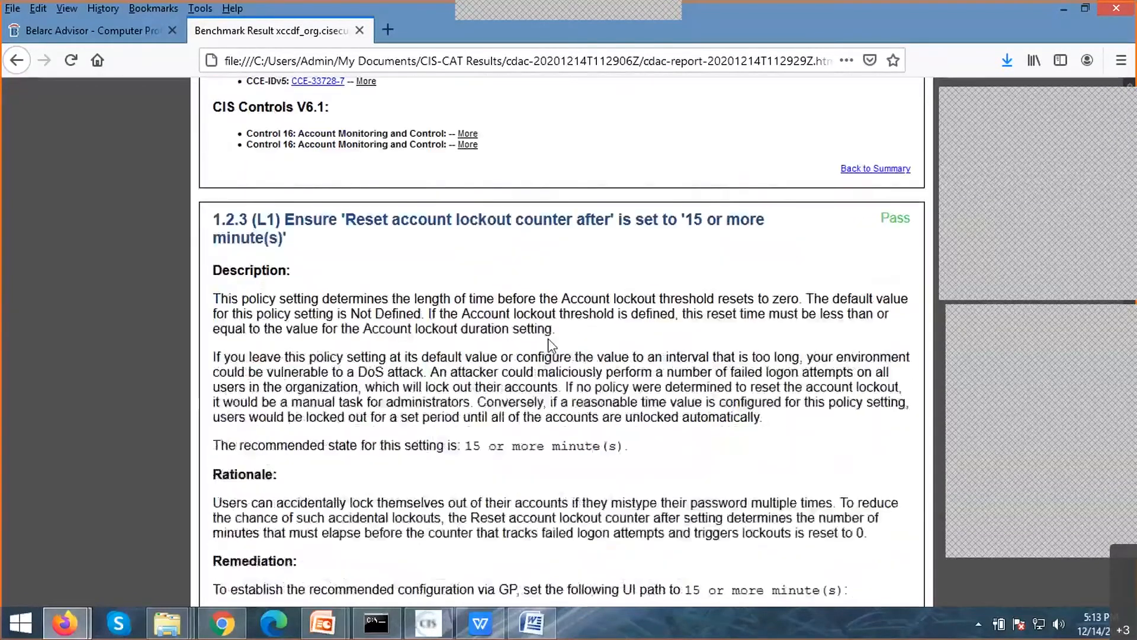
Step: Examine the User Rights Assignment rules 2.2.1 on Credential Manager access and 2.2.2 on network access to the computer
scroll(551, 342, down, 10)
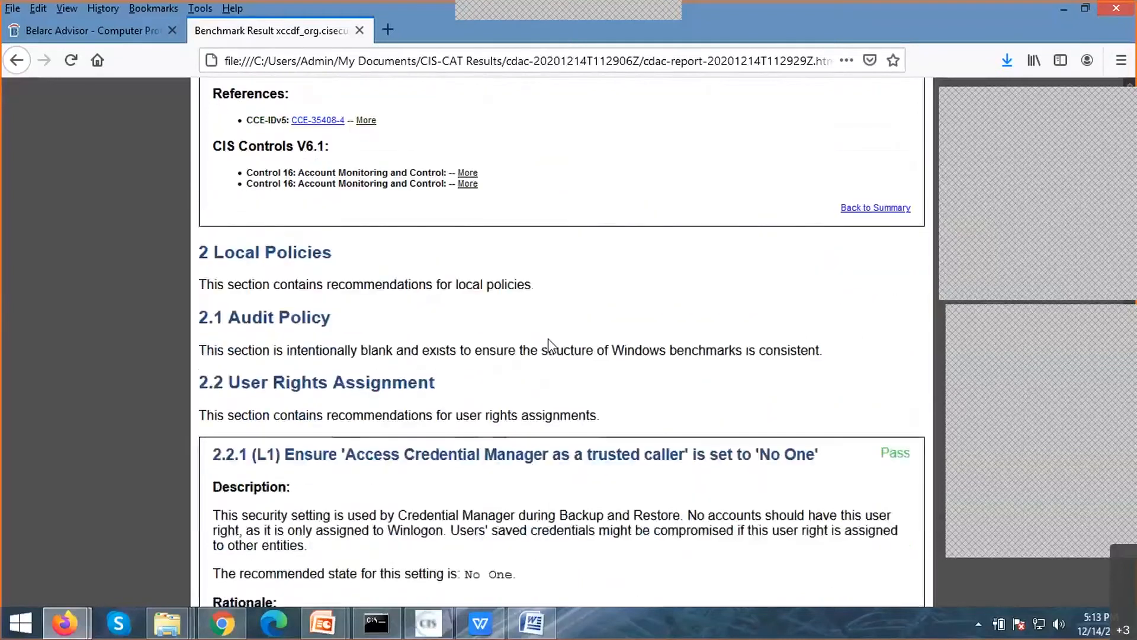
scroll(534, 332, down, 3)
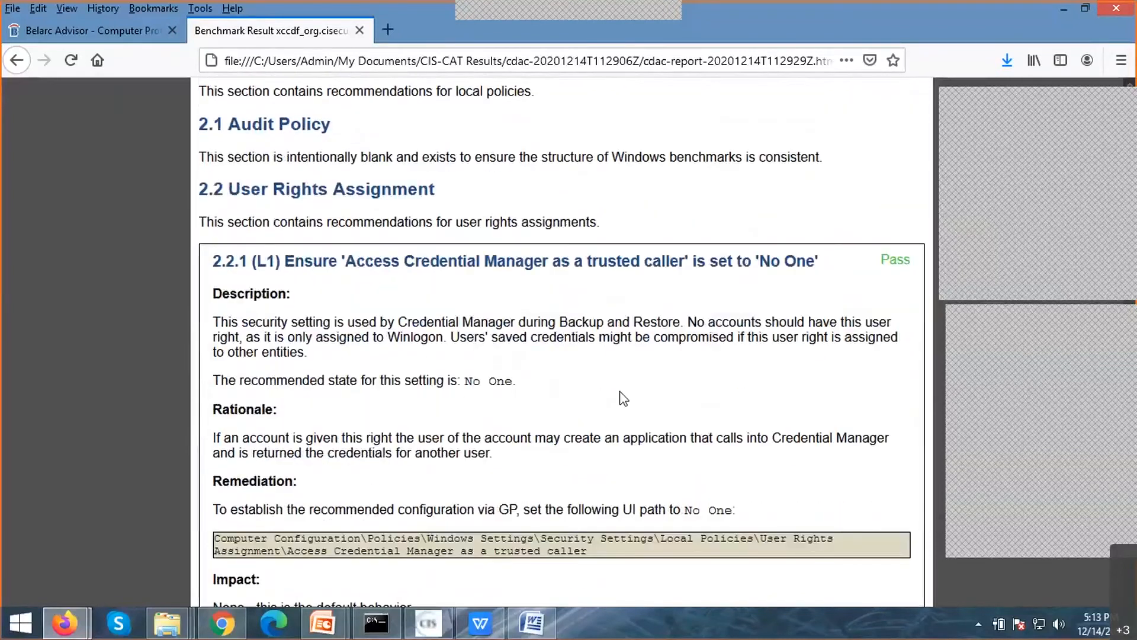
scroll(621, 397, down, 8)
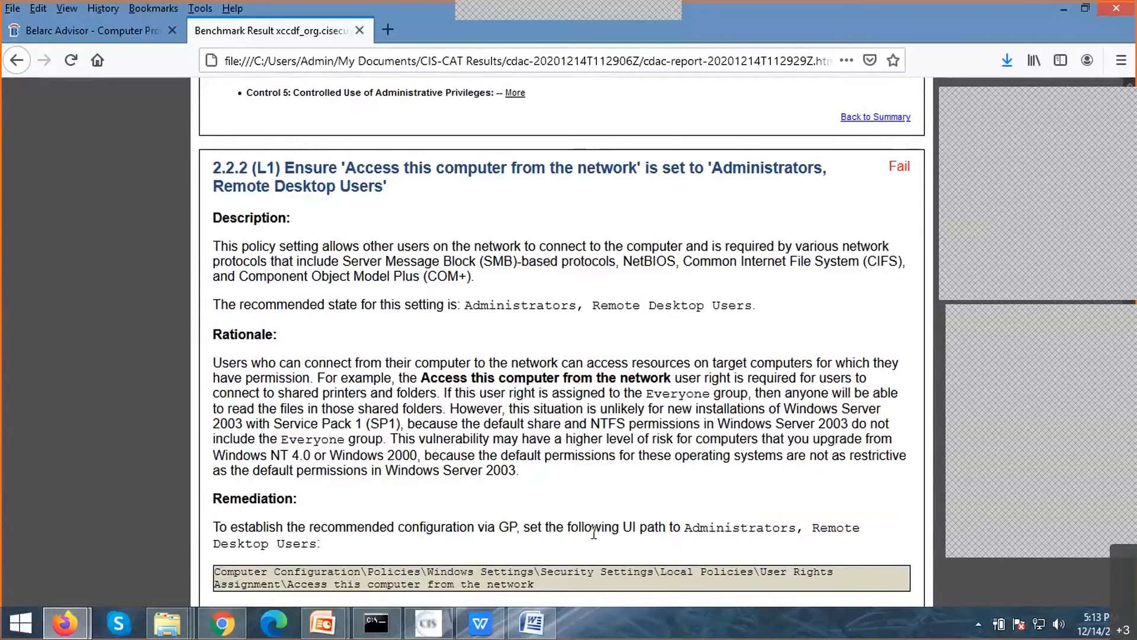
scroll(330, 468, down, 4)
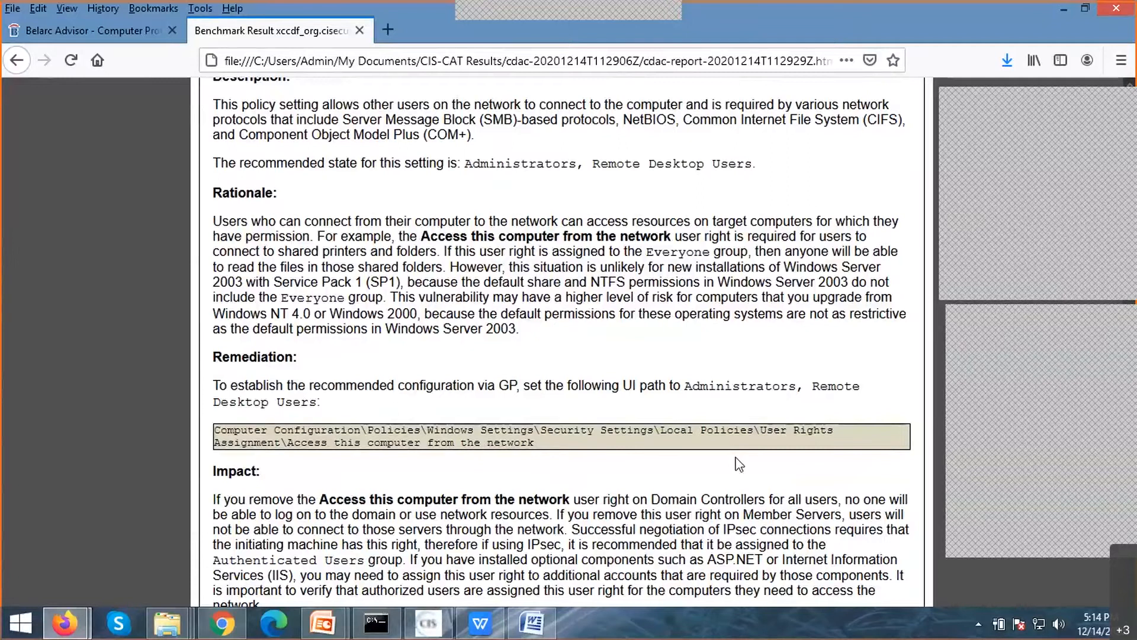
scroll(739, 464, up, 3)
scroll(742, 315, down, 3)
scroll(741, 316, down, 2)
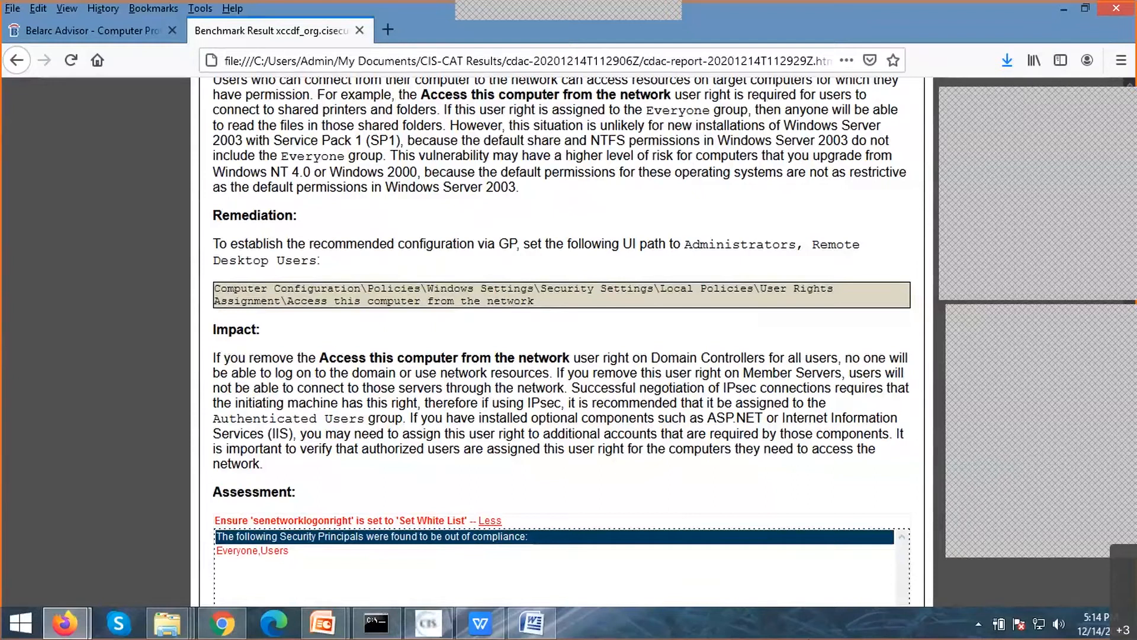
Step: Examine rules 2.2.3 to 2.2.5 on acting as part of the operating system, memory quotas and local logon
scroll(662, 399, down, 5)
scroll(661, 400, down, 5)
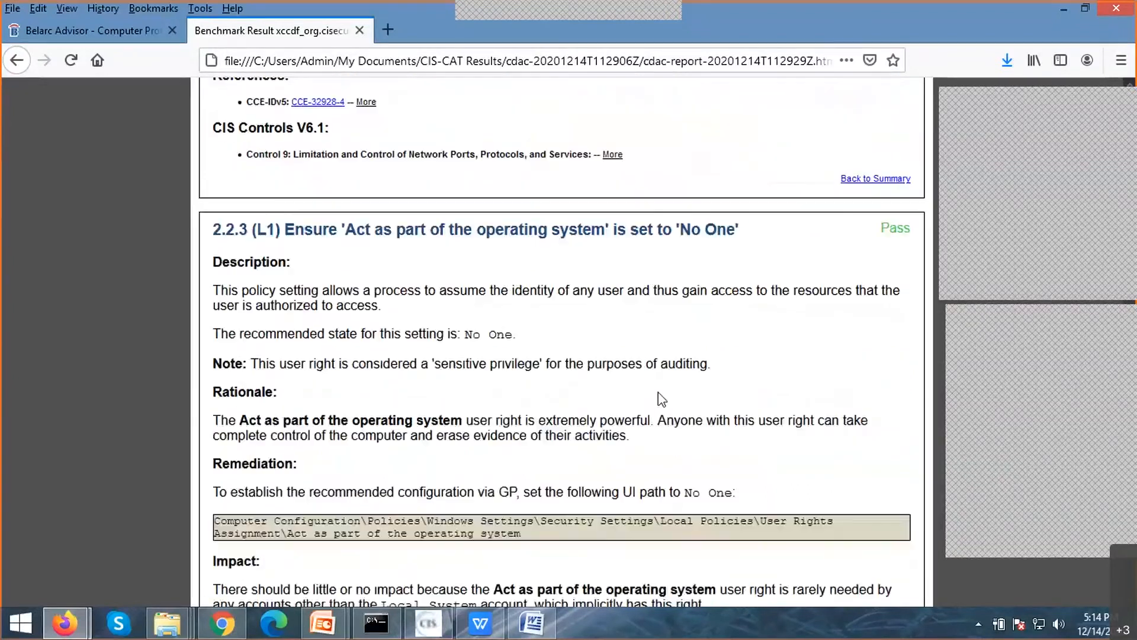
scroll(662, 400, down, 8)
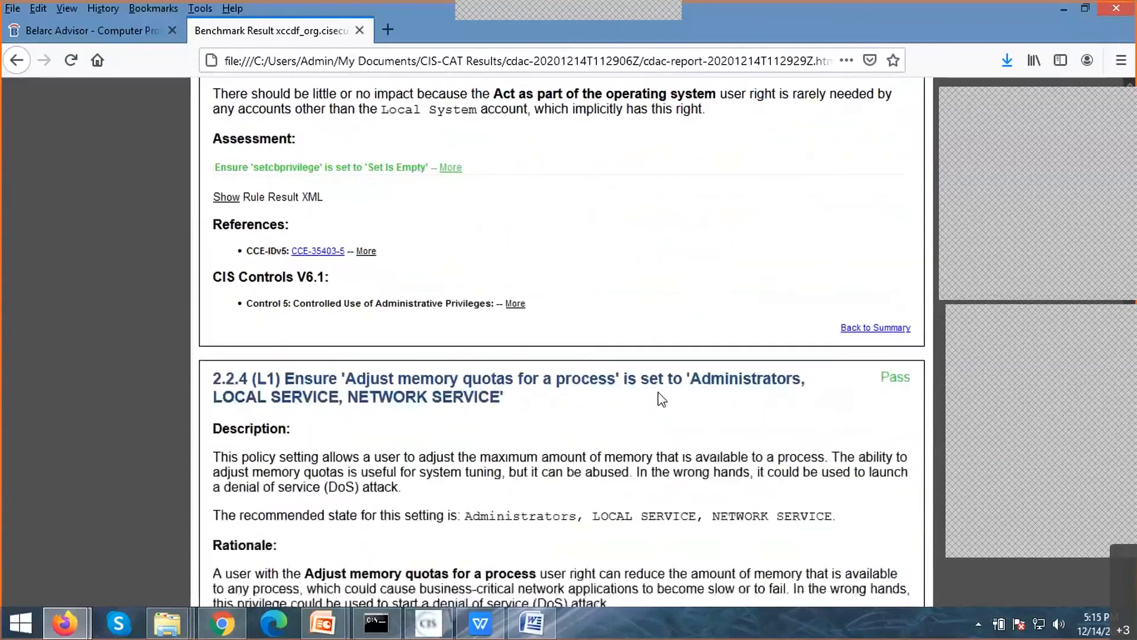
scroll(662, 399, down, 10)
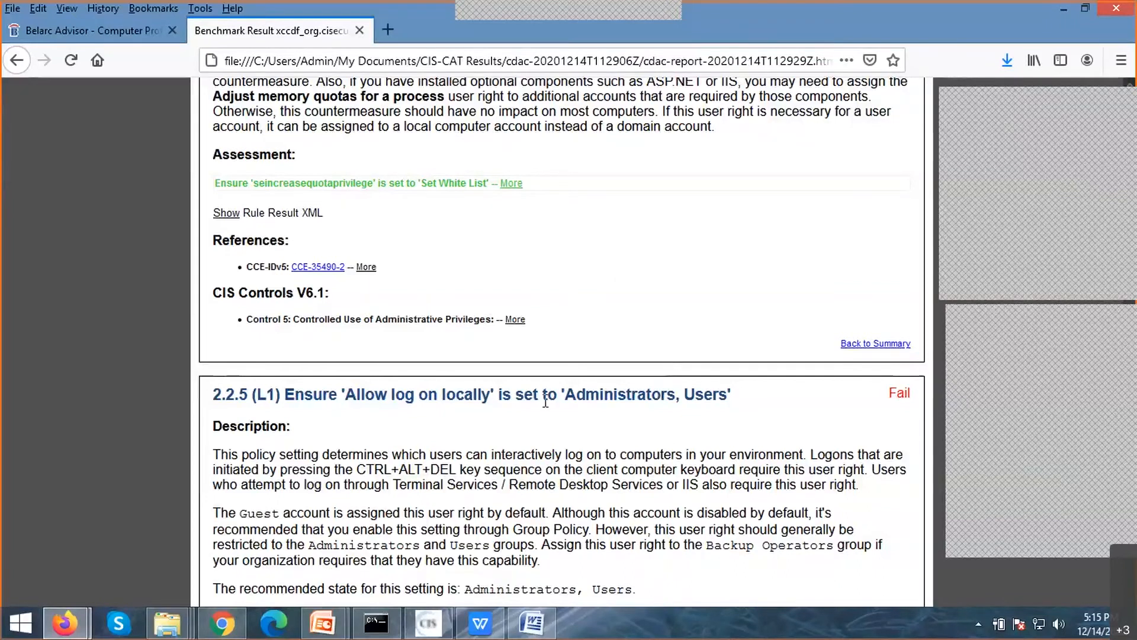
scroll(546, 402, down, 10)
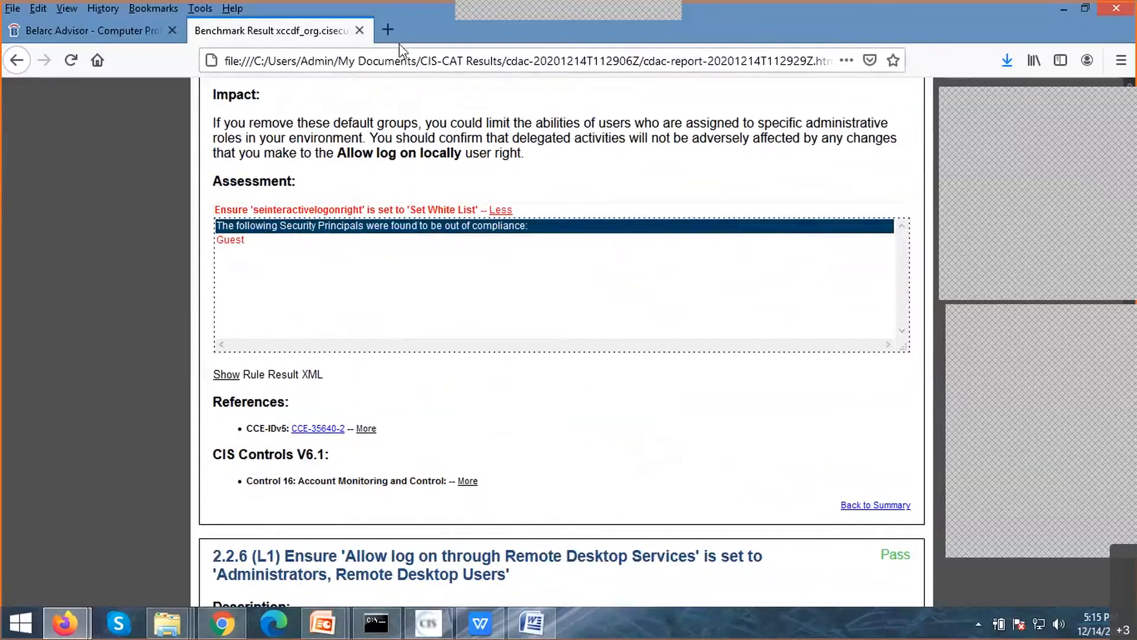
Step: Search the web for "mbsa" in a new browser tab
key(ctrl+t)
text(microso)
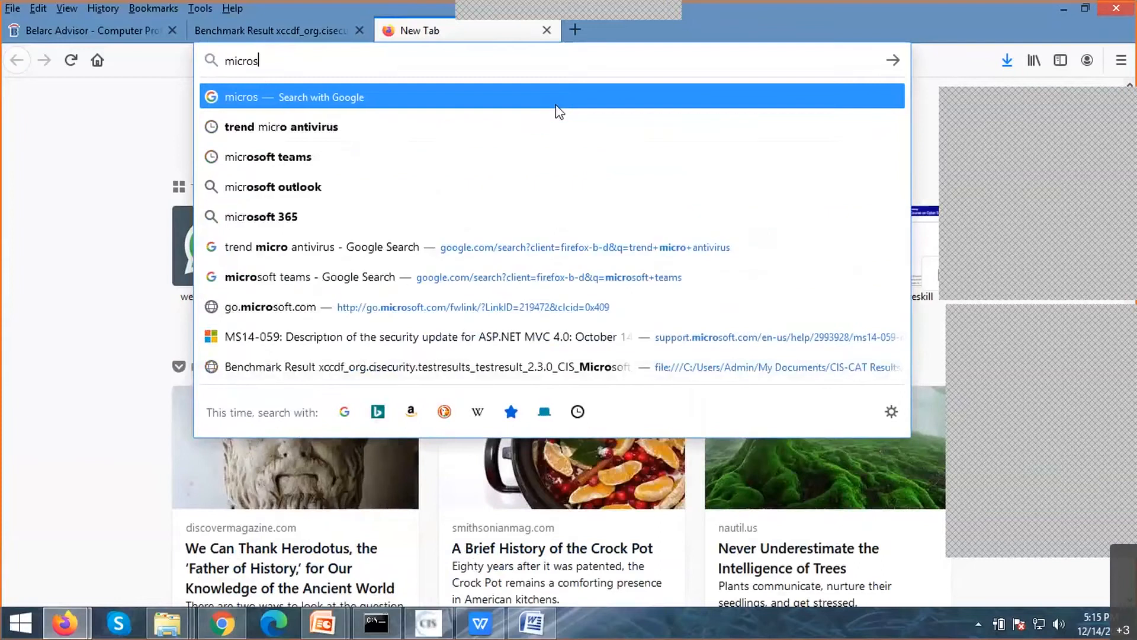
key(BackSpace)
key(BackSpace)
key(BackSpace)
key(BackSpace)
key(BackSpace)
key(BackSpace)
key(BackSpace)
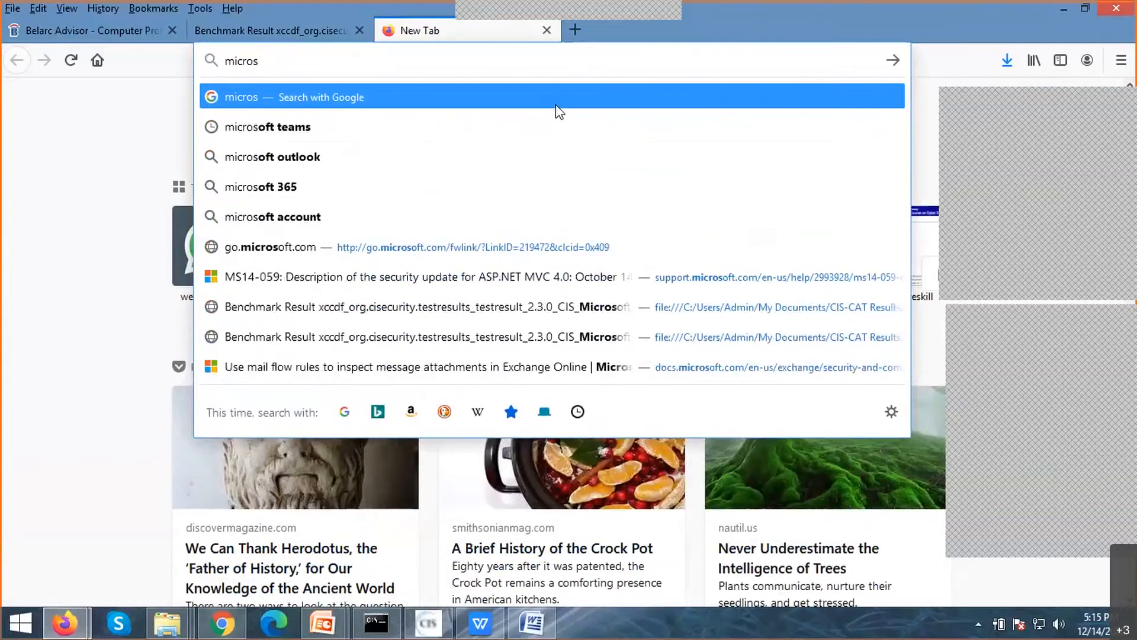
text(mbsa)
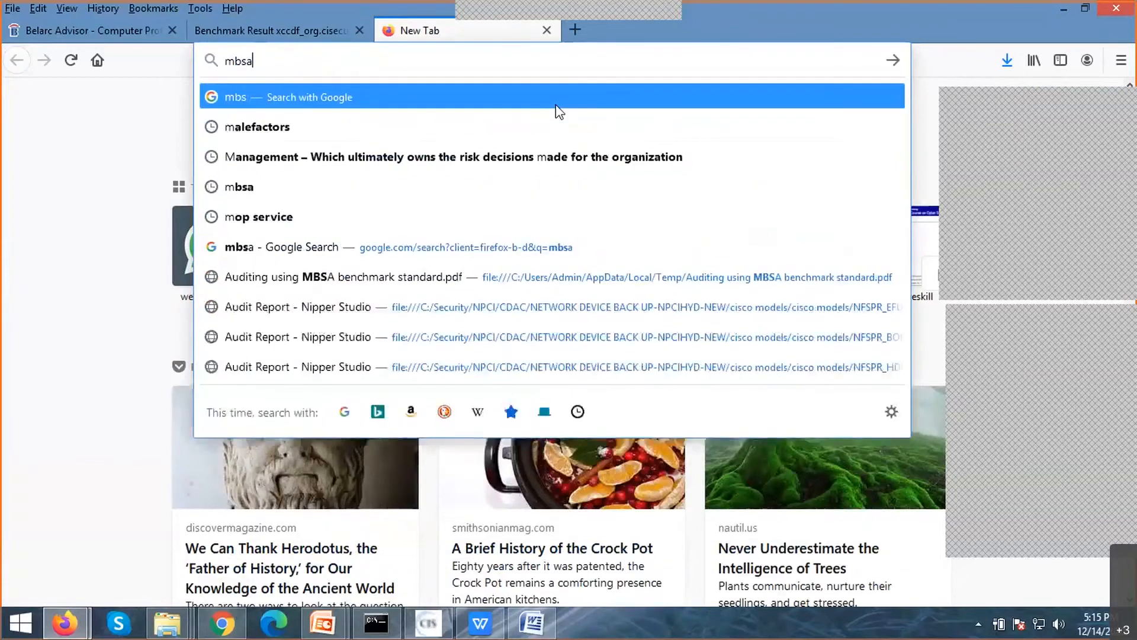
key(Return)
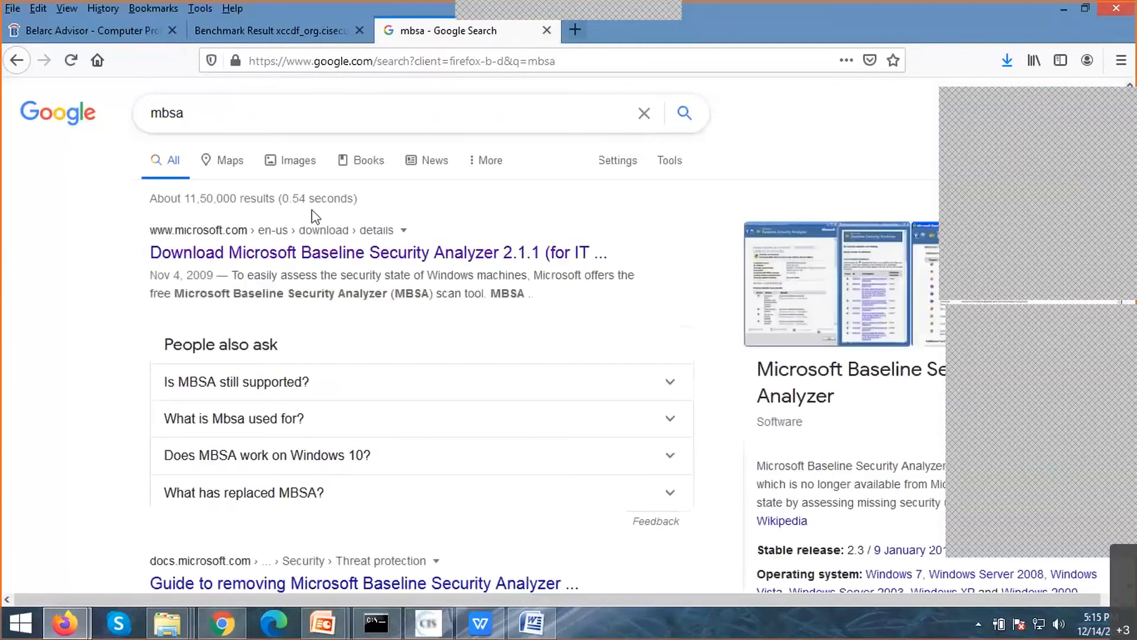
Step: Open the Microsoft download page for Microsoft Baseline Security Analyzer 2.1.1 and examine its language, download and description sections
click(401, 260)
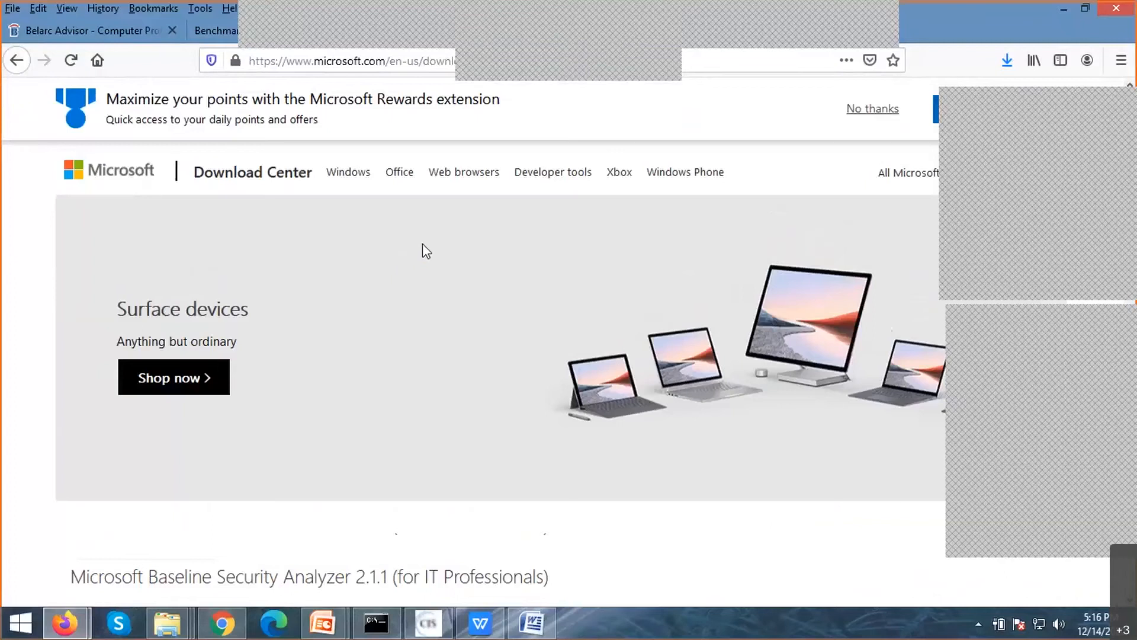
scroll(437, 340, down, 3)
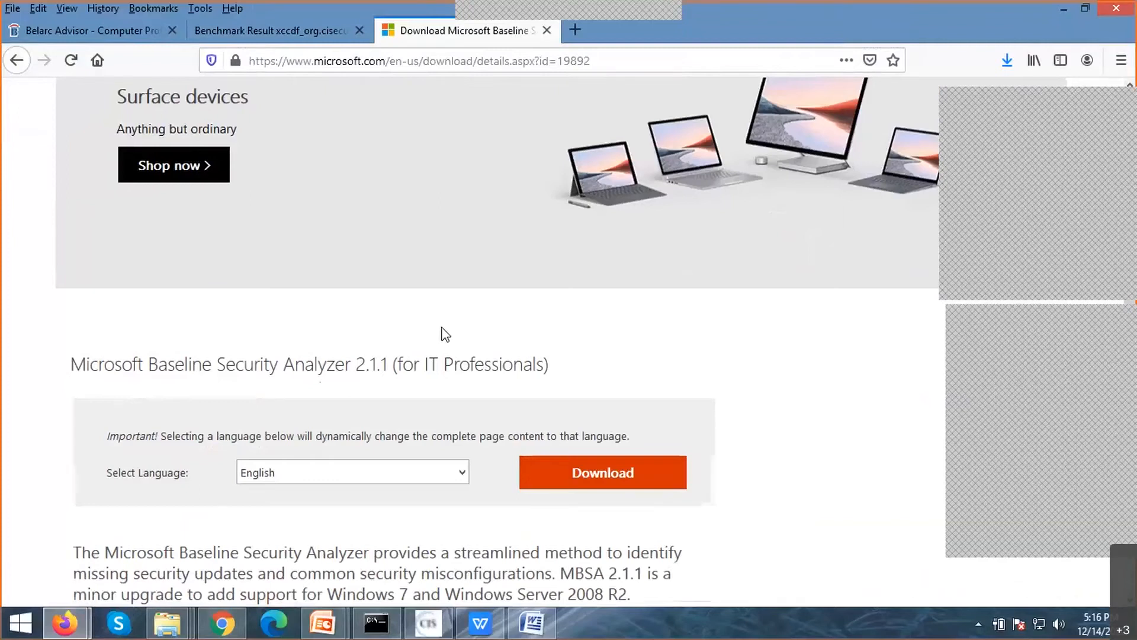
scroll(445, 335, down, 2)
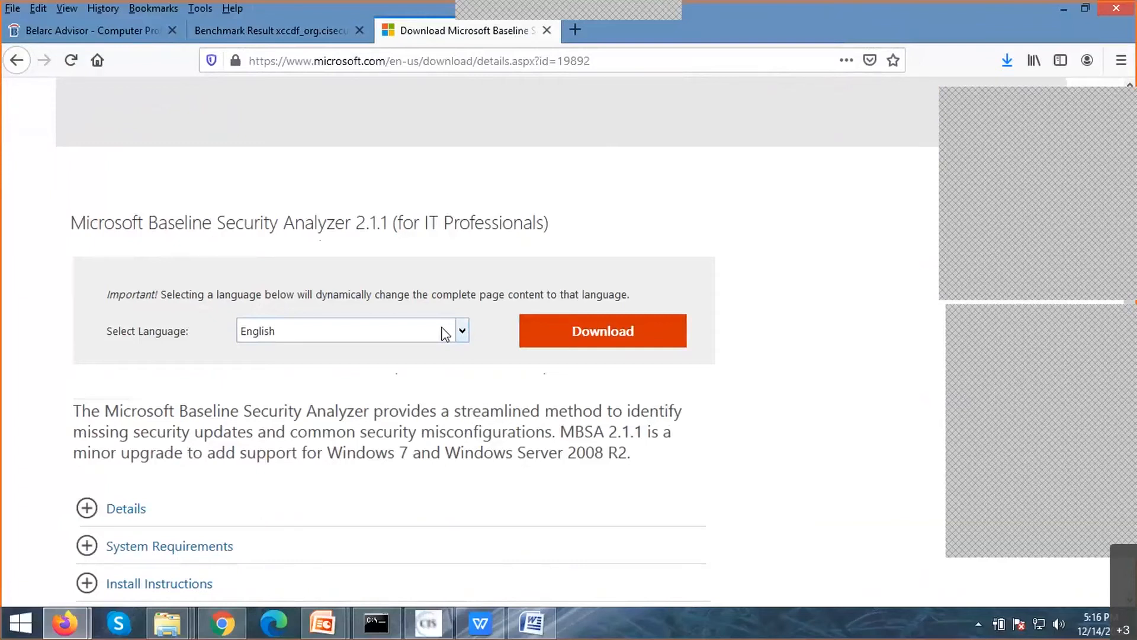
Step: Search Windows for "mbs" and launch Microsoft Baseline Security Analyzer 2.1
click(16, 634)
click(1092, 61)
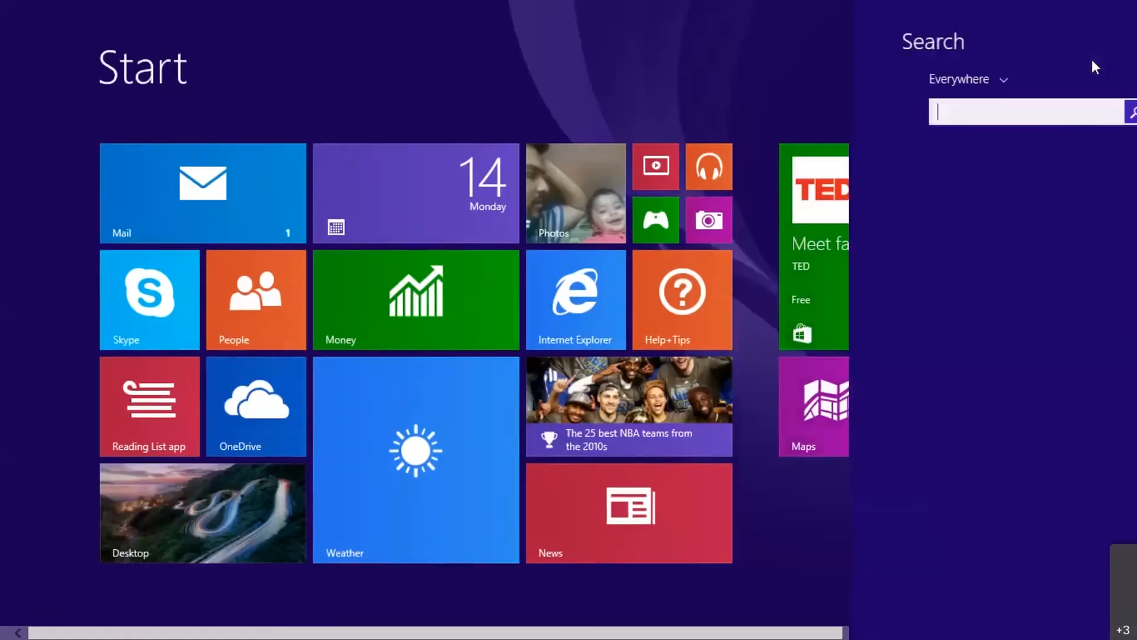
text(mbs)
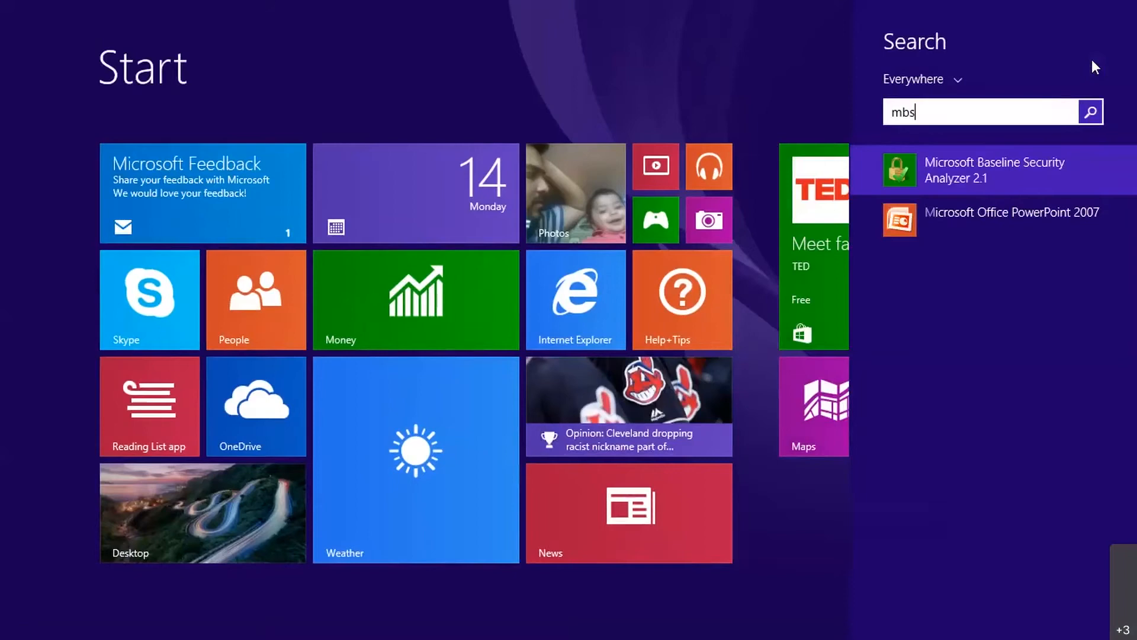
click(996, 184)
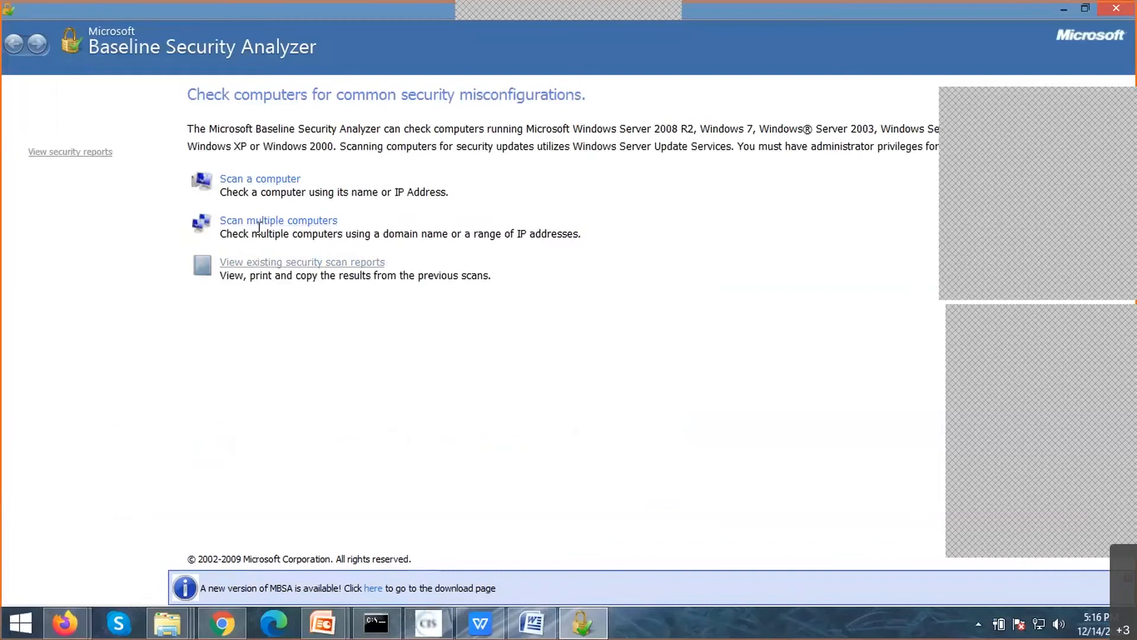
Step: Start a single-computer scan of WORKGROUP\CDAC, keeping the default report name and check options
click(246, 189)
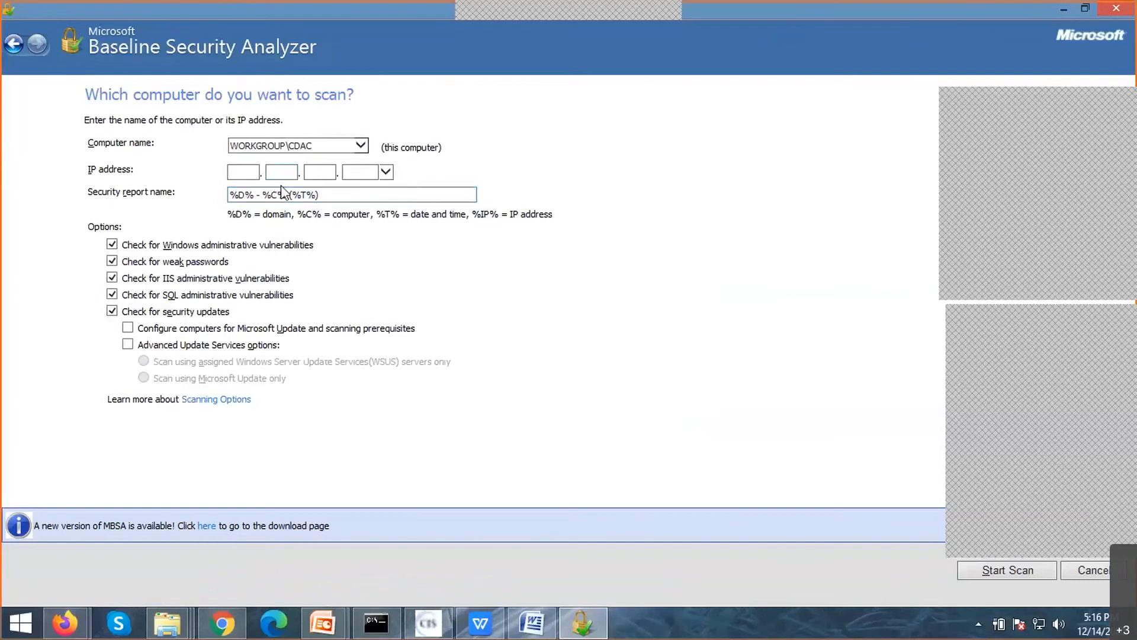
click(385, 172)
click(376, 178)
click(244, 173)
click(999, 579)
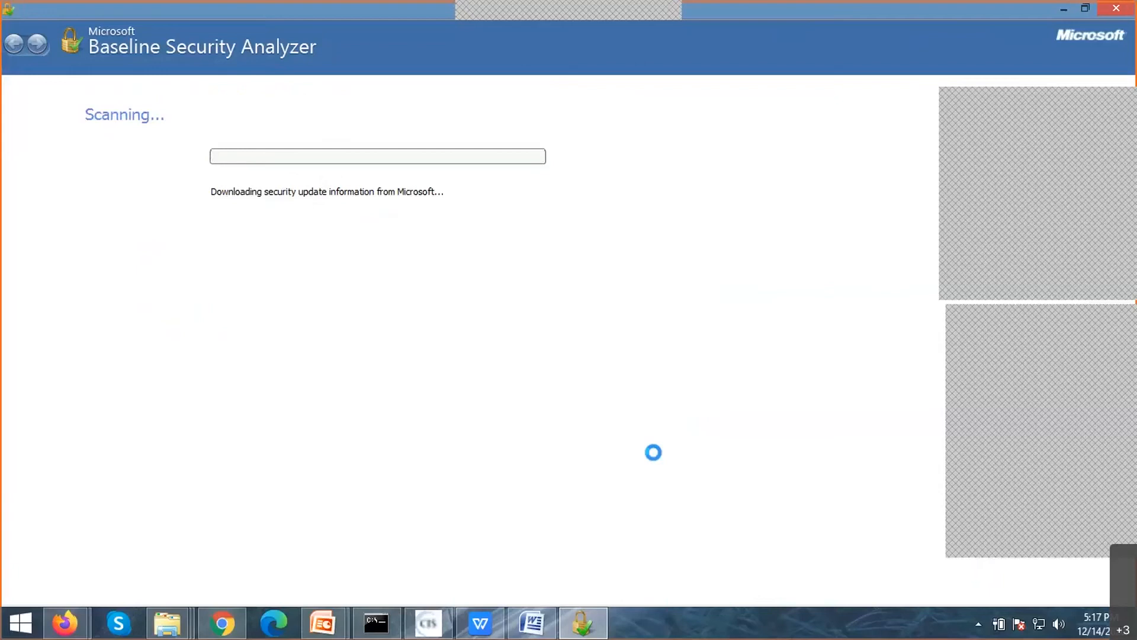
drag(1070, 111, 883, 119)
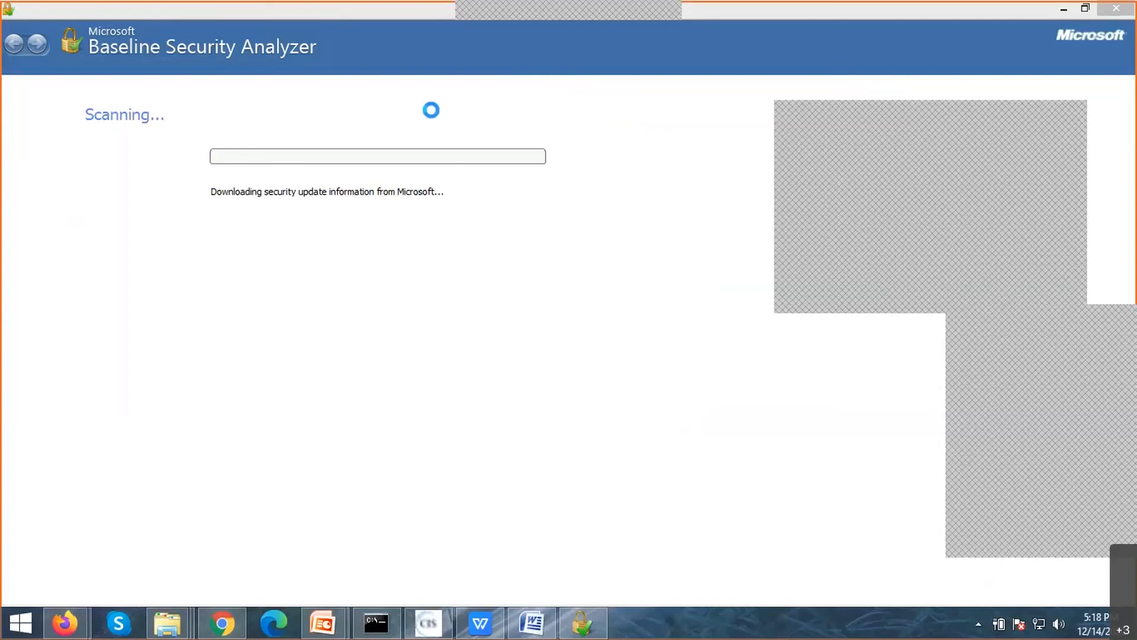
Step: Switch to File Explorer, view the CDAC (E:) drive, and bring the cis-cat-full folder window in front of it
mouse_move(167, 623)
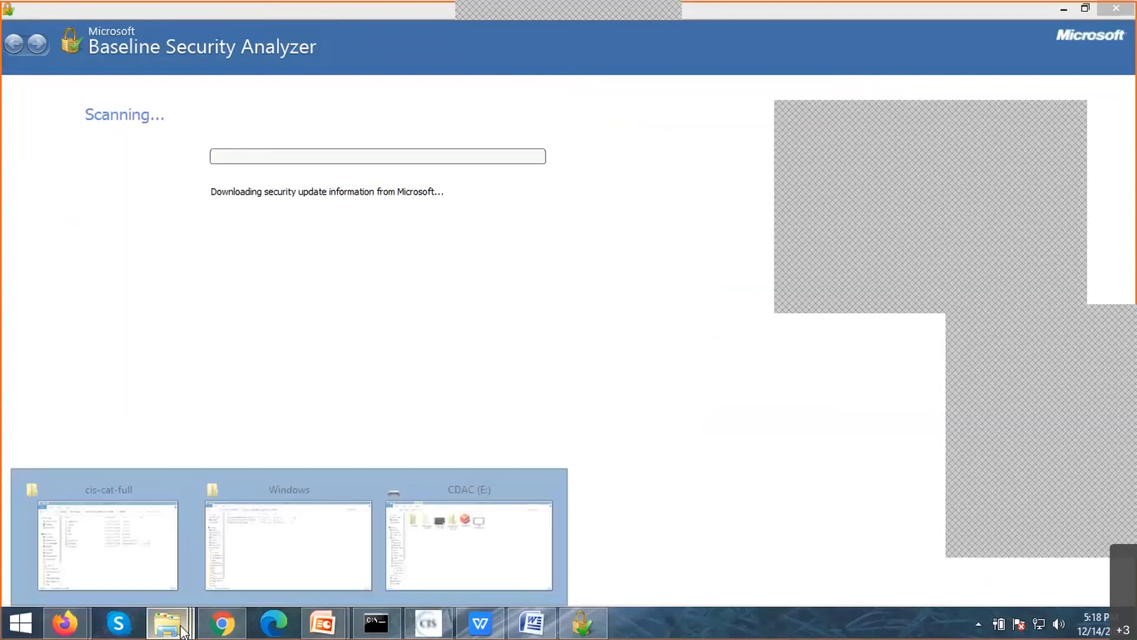
click(480, 553)
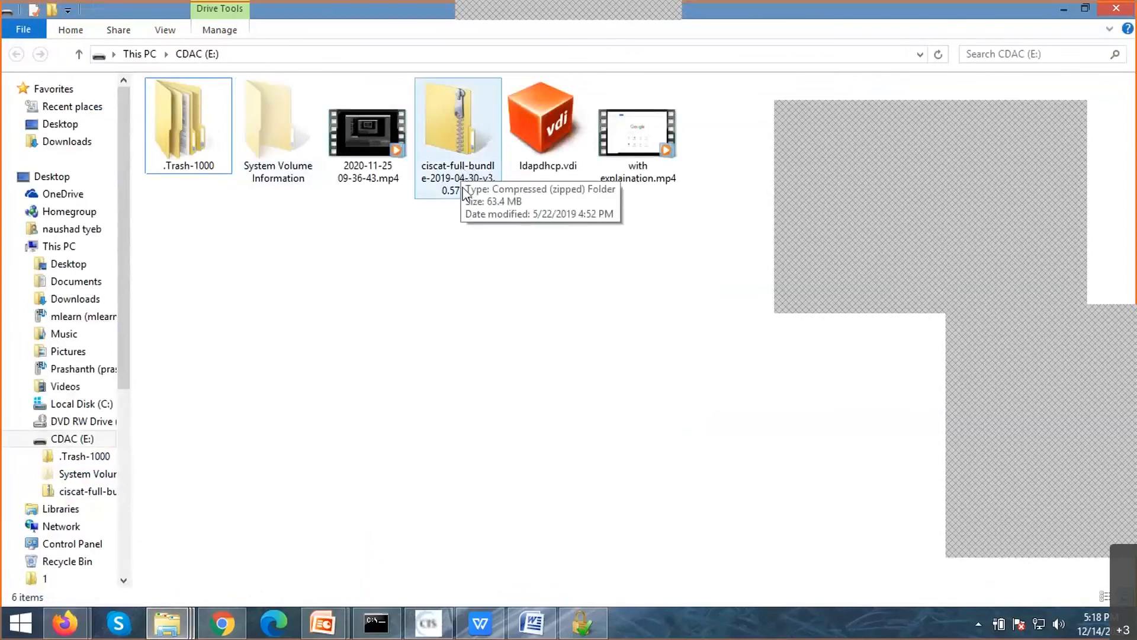
mouse_move(167, 622)
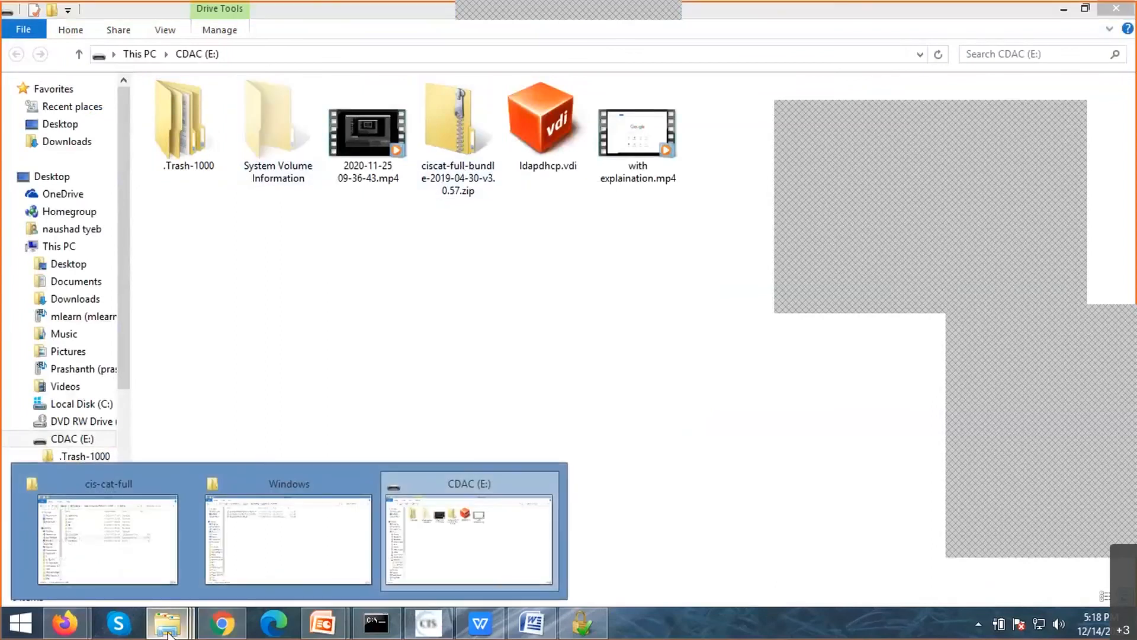
click(131, 539)
drag(910, 113, 1069, 96)
drag(719, 39, 583, 98)
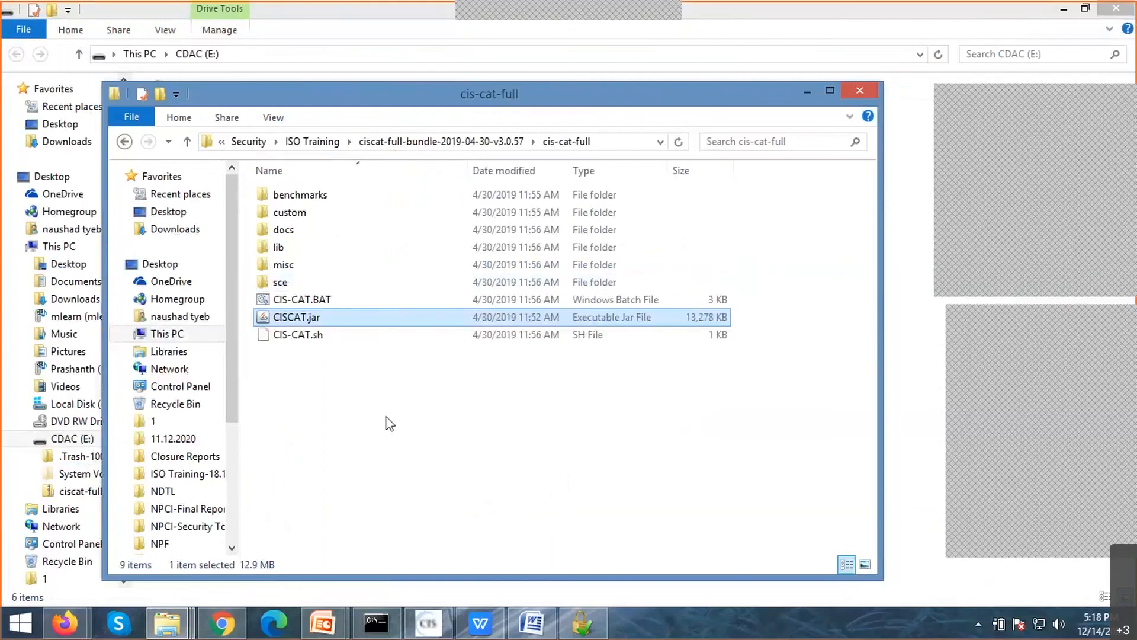
Step: Examine the subfolders, CIS-CAT.BAT and CISCAT.jar in cis-cat-full, and check the running CIS-CAT console before minimizing it
click(322, 197)
click(301, 217)
click(299, 231)
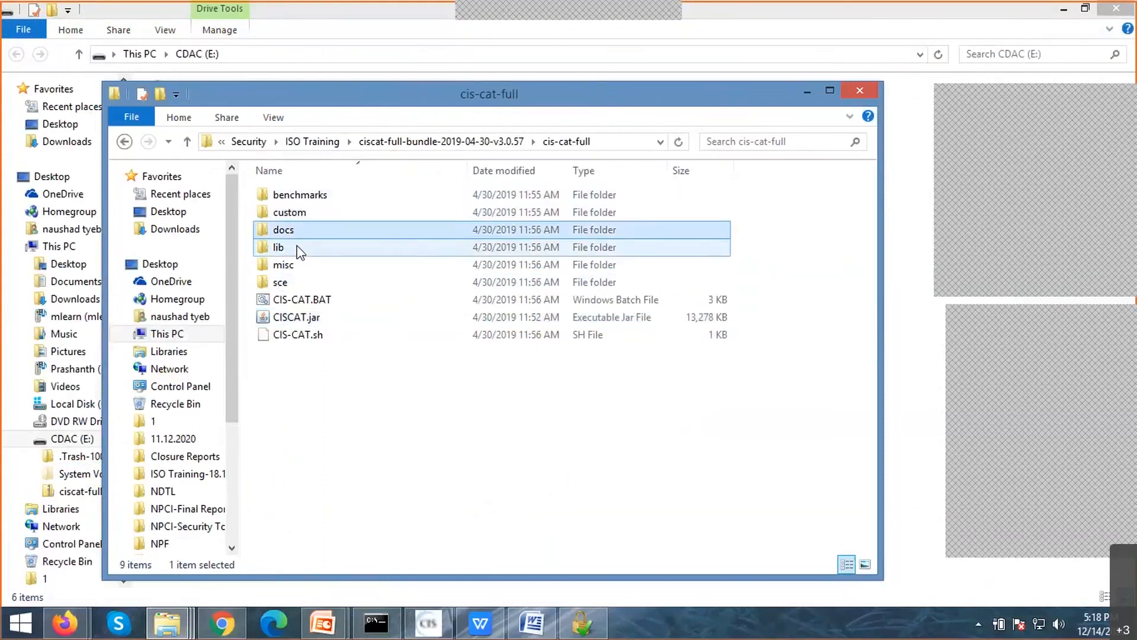
click(298, 246)
click(299, 264)
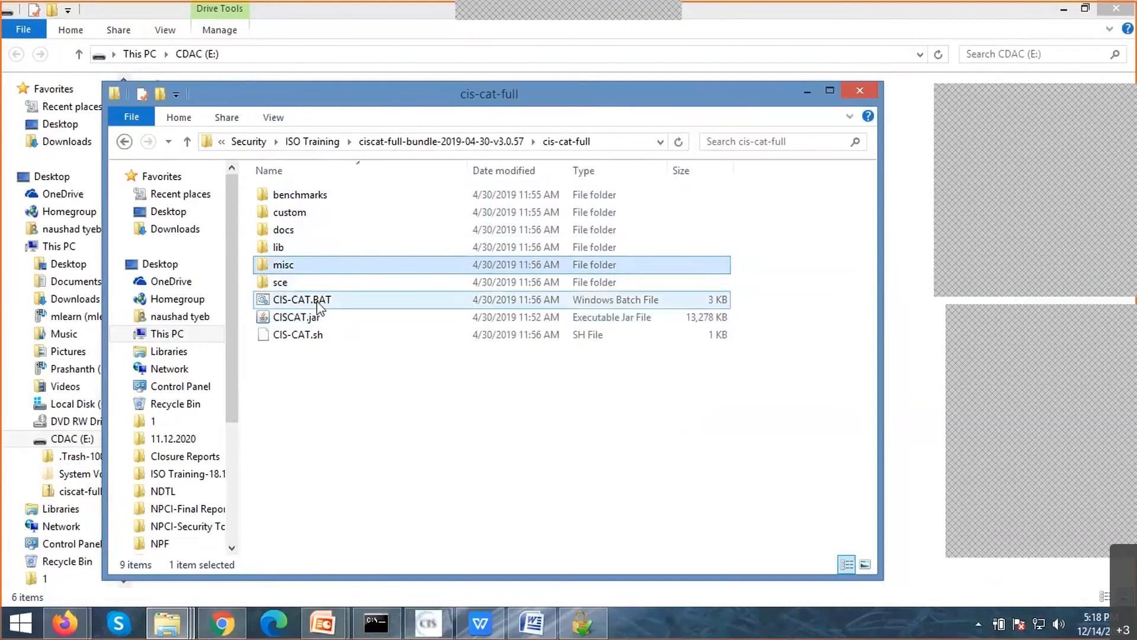
click(317, 300)
click(319, 319)
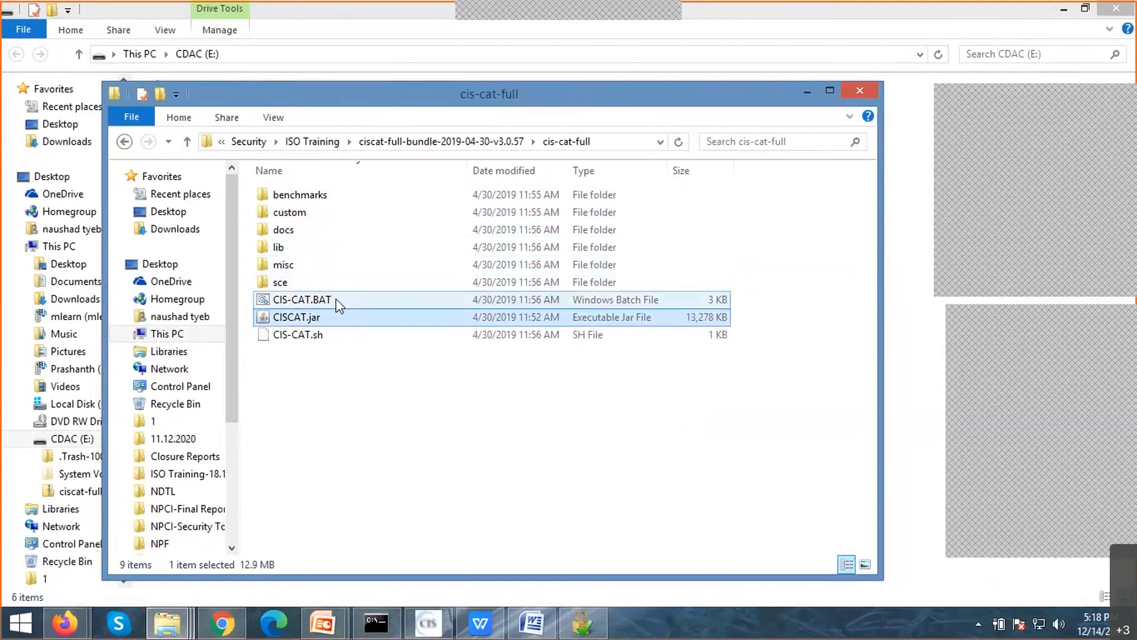
click(336, 300)
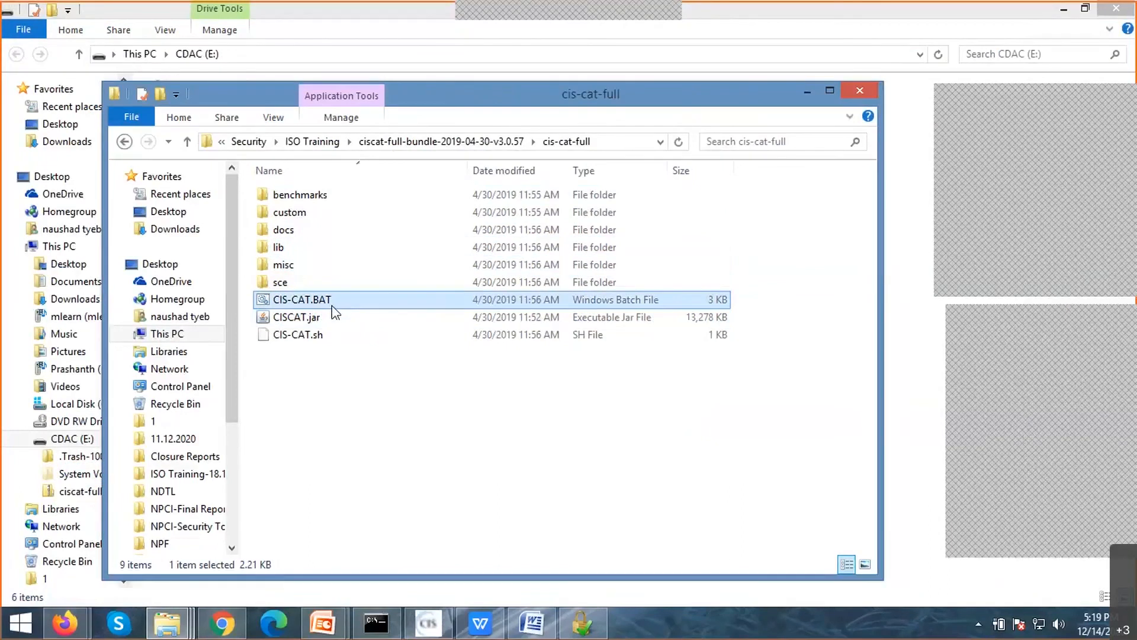
click(379, 622)
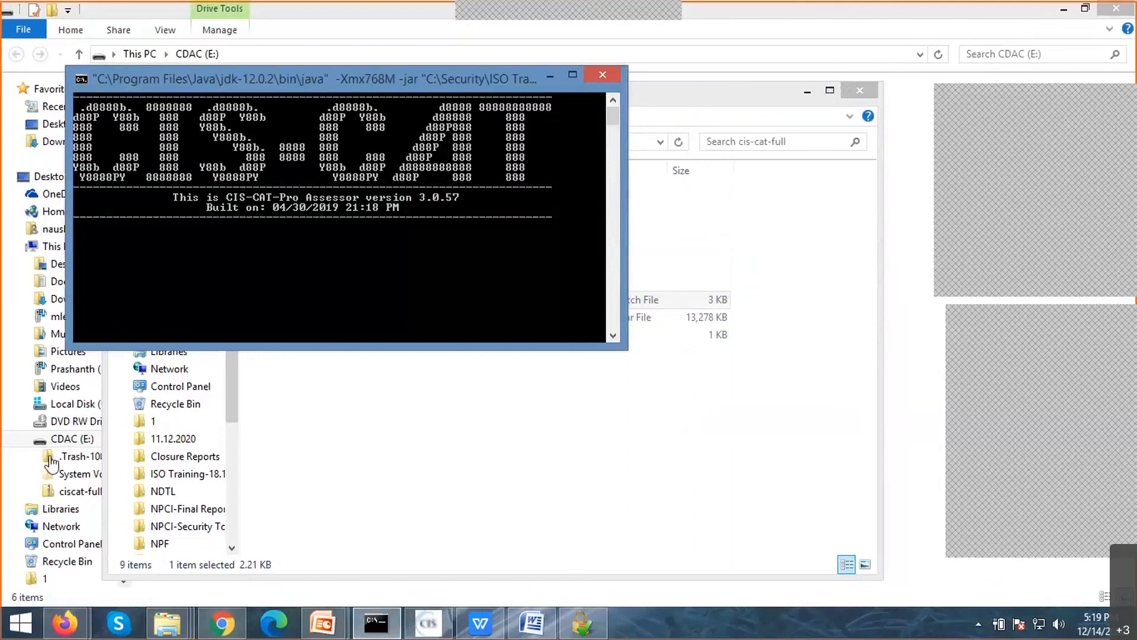
click(547, 75)
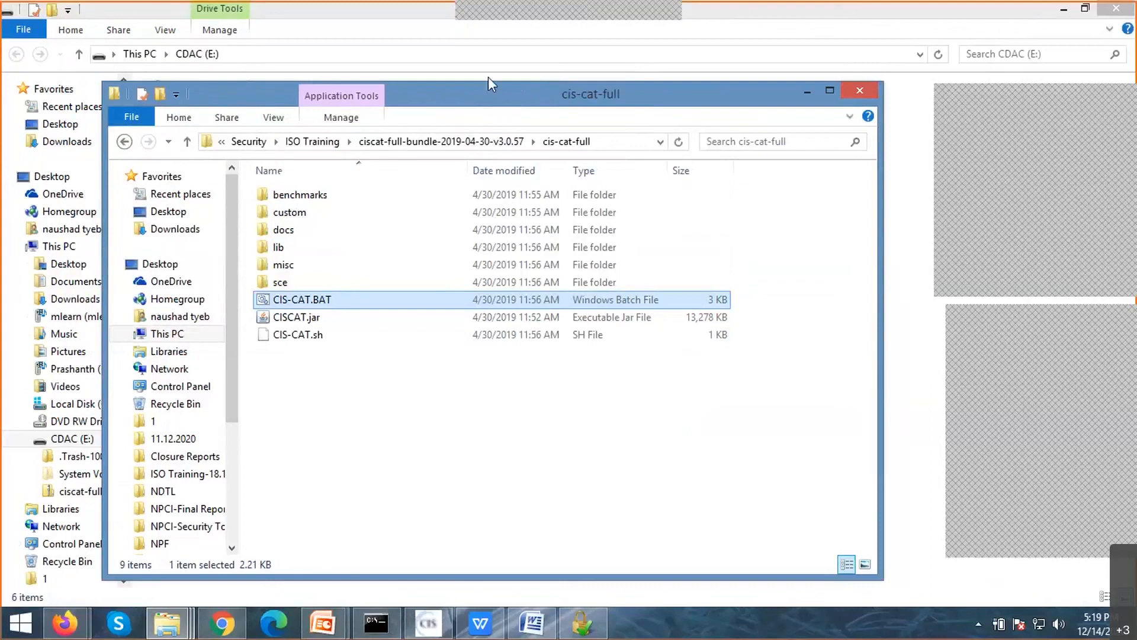
Step: Close the cis-cat-full and CDAC (E:) windows and quit Microsoft Baseline Security Analyzer during its scan
click(849, 90)
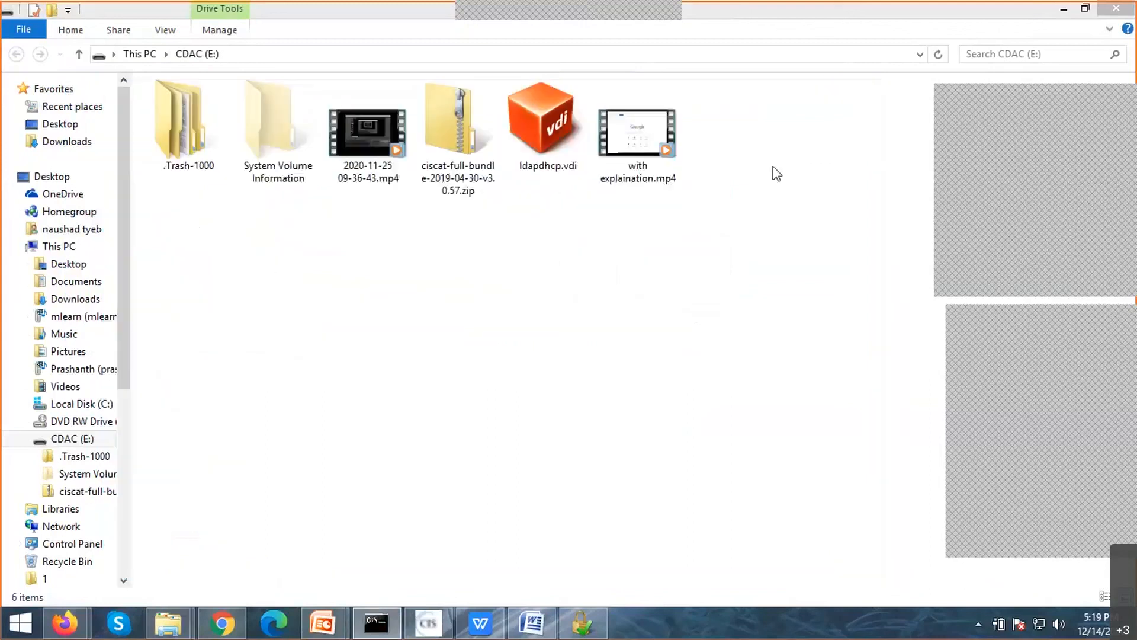
click(1117, 10)
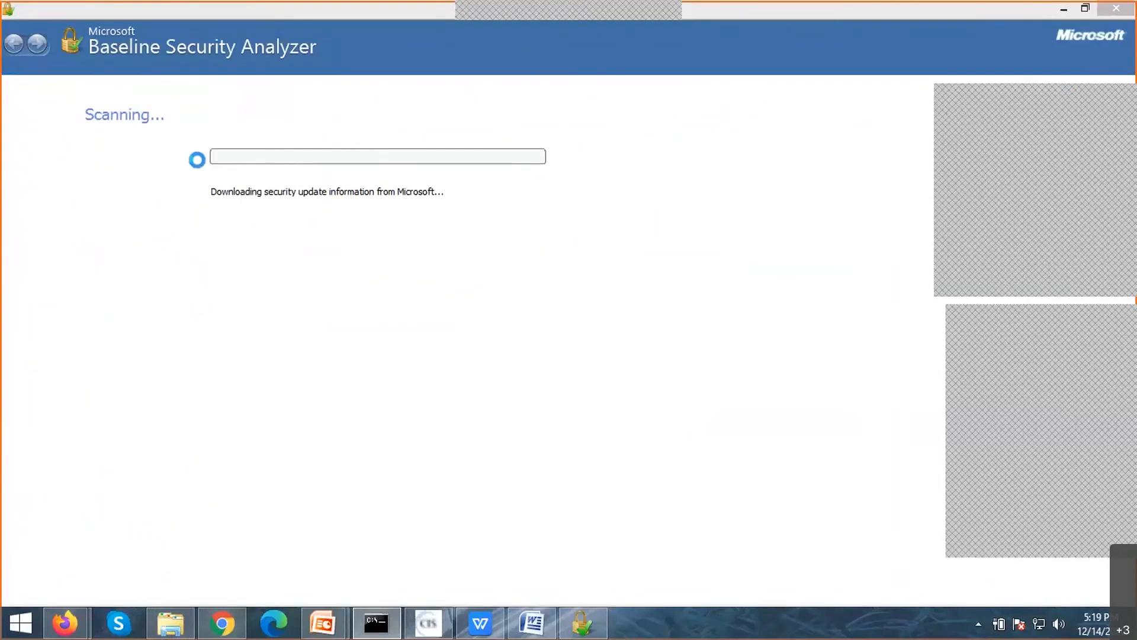
click(1119, 9)
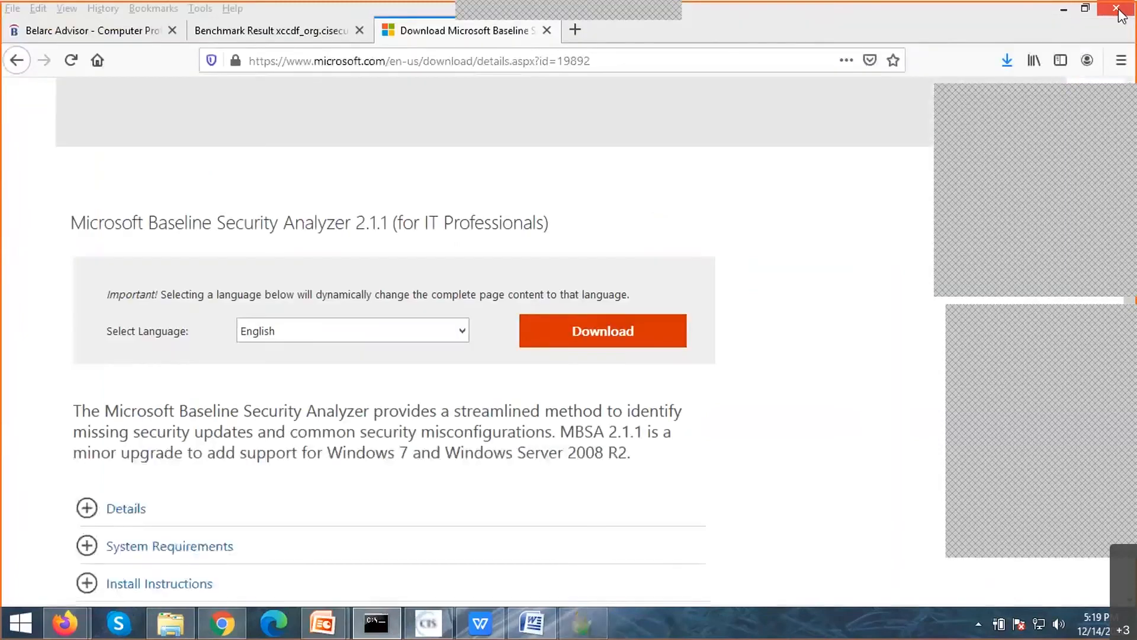
Step: Return to the CIS-CAT benchmark report and examine rule 2.2.6 on logon through Remote Desktop Services
click(233, 35)
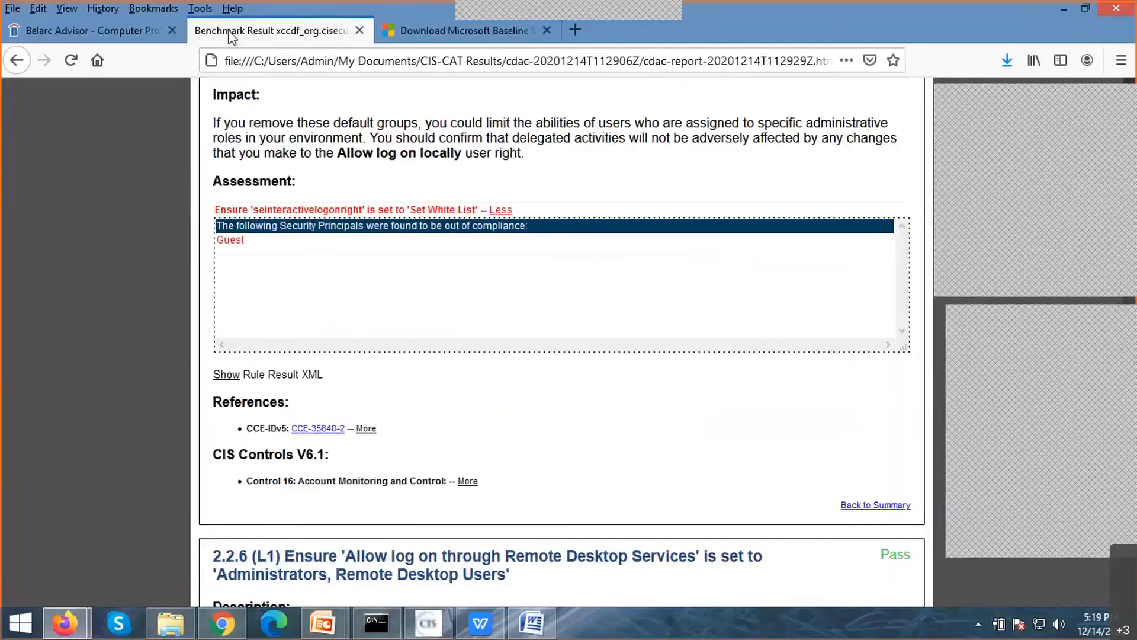
scroll(558, 308, down, 10)
scroll(560, 304, down, 4)
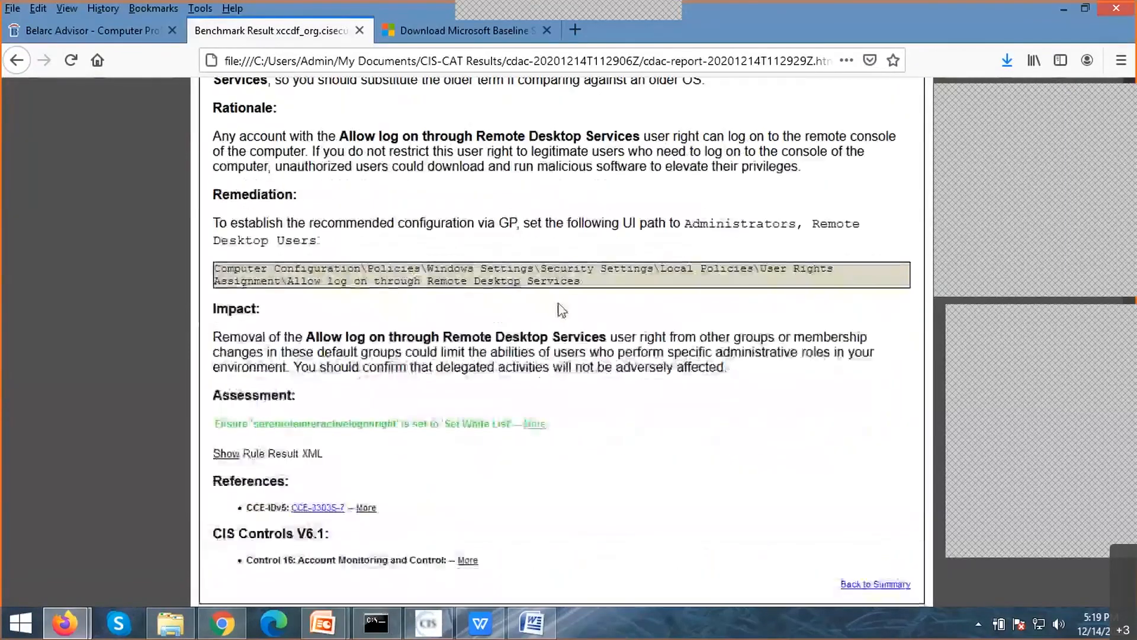